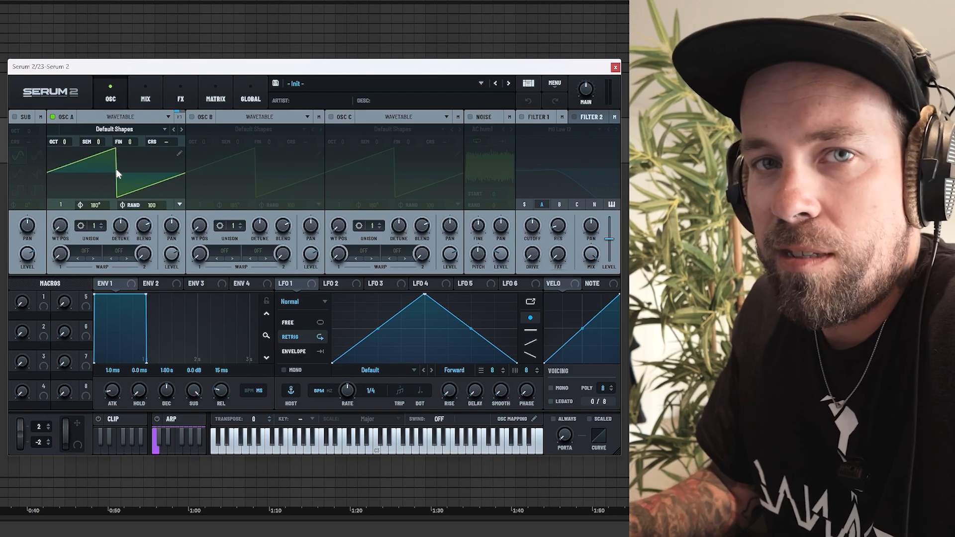
# Step: Set oscillator A to octave -2 with 2 unison voices and reduce its unison detune
pyautogui.moveTo(67, 141); pyautogui.dragTo(63, 163)
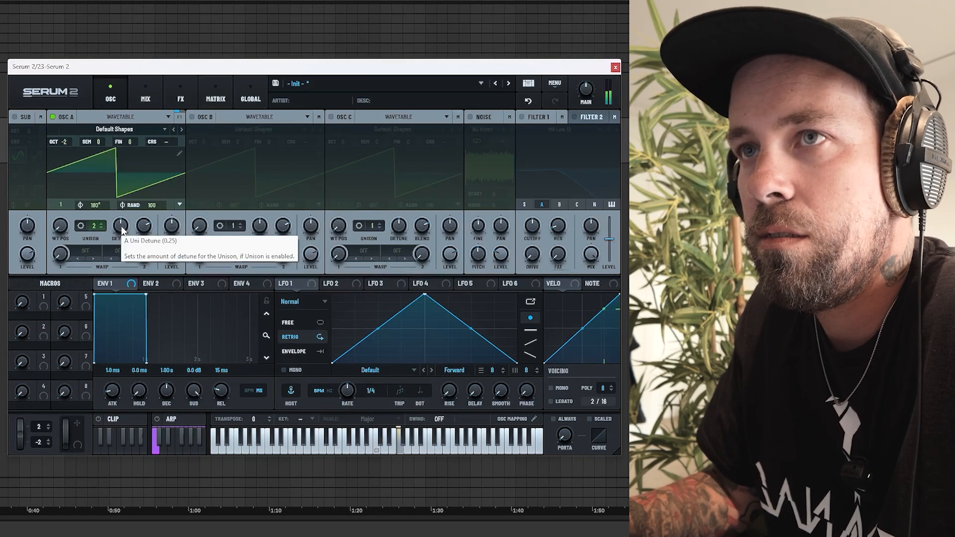
pyautogui.moveTo(120, 228); pyautogui.dragTo(122, 239)
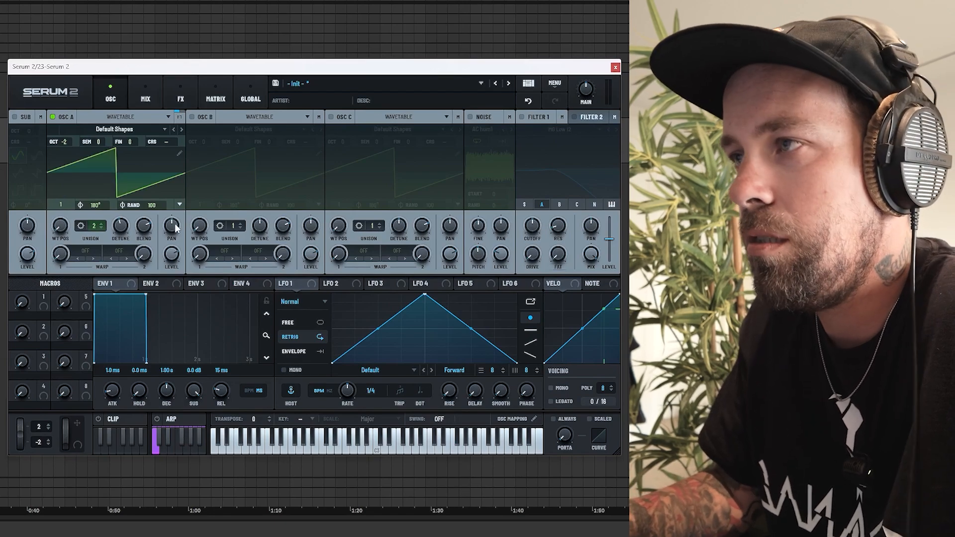
# Step: Enable oscillator B, load the Lately wavetable from the S2 Tables Digital category and set its wavetable position to 2
pyautogui.click(190, 117)
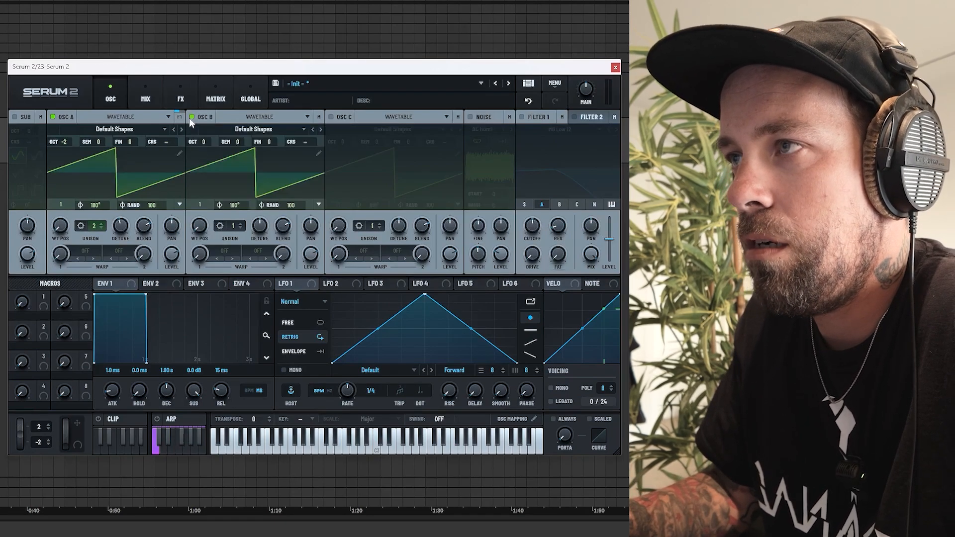
pyautogui.click(229, 130)
pyautogui.moveTo(245, 168)
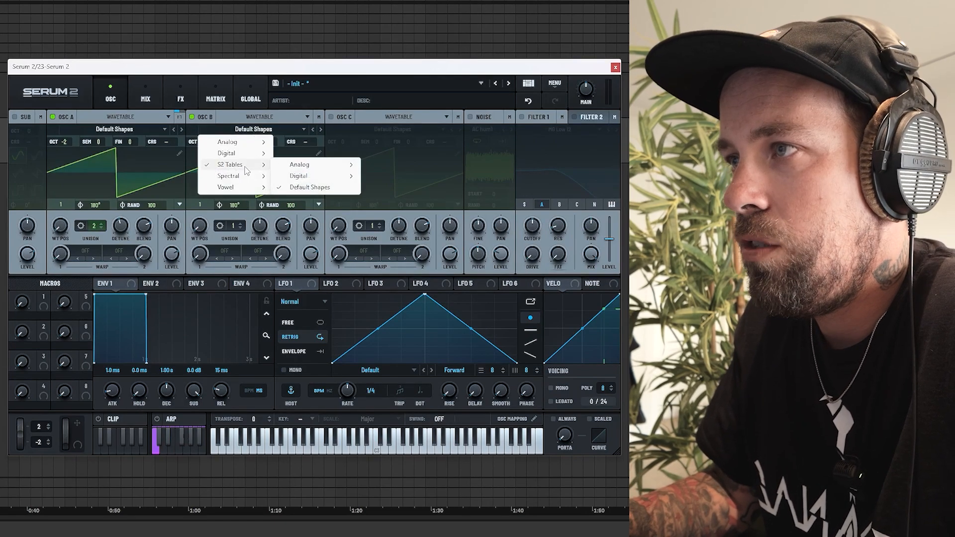
pyautogui.moveTo(315, 180)
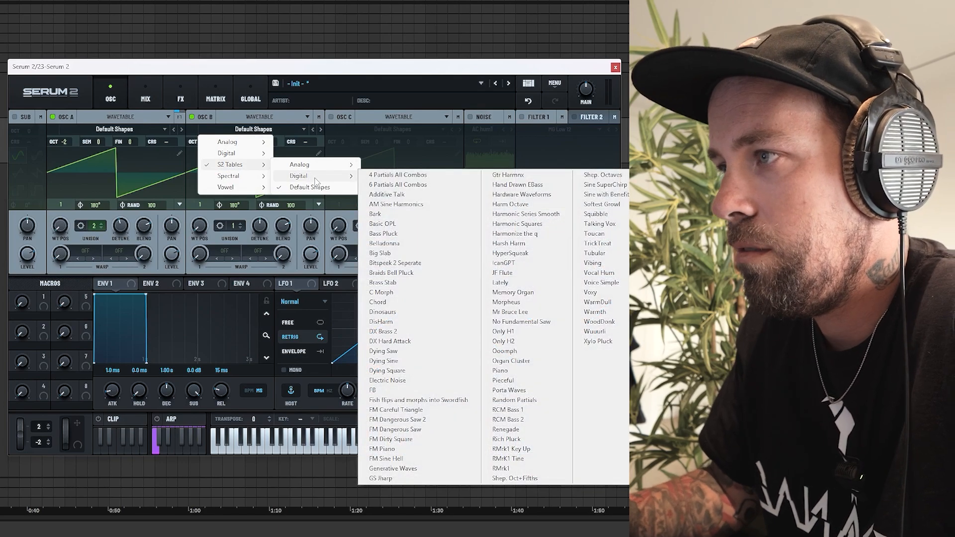
pyautogui.click(500, 282)
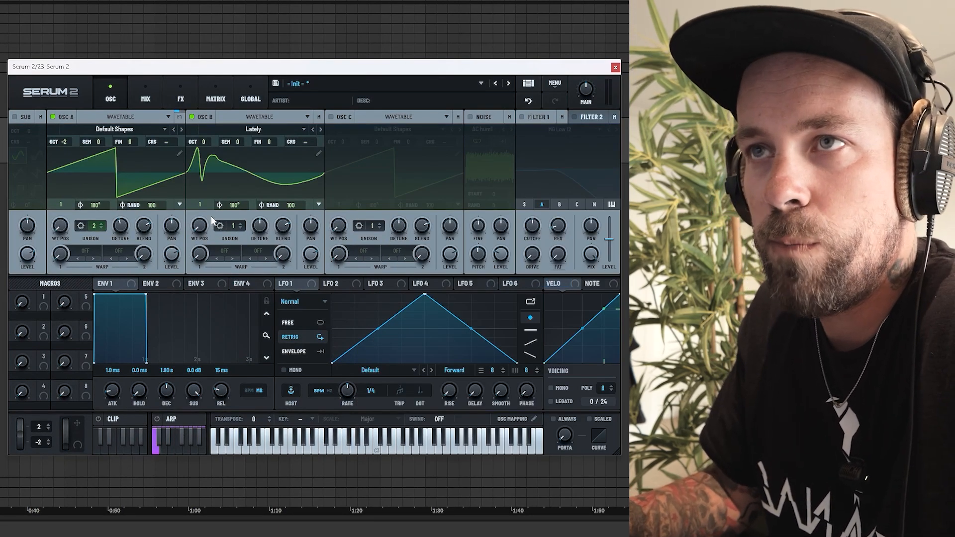
pyautogui.moveTo(204, 226); pyautogui.dragTo(203, 219)
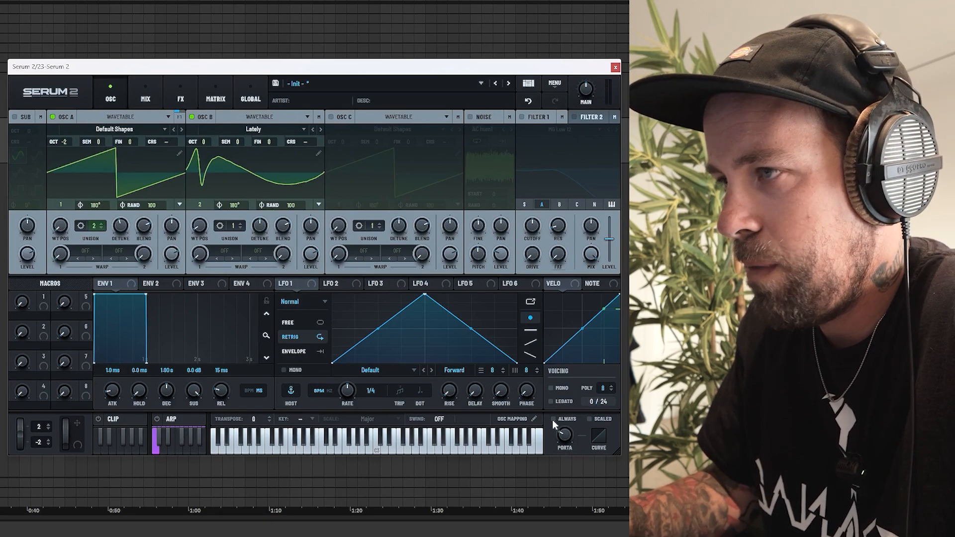
# Step: Turn on always-on portamento with legato, and enable Filter 1 with the Scream LP type from the Misc category
pyautogui.click(552, 419)
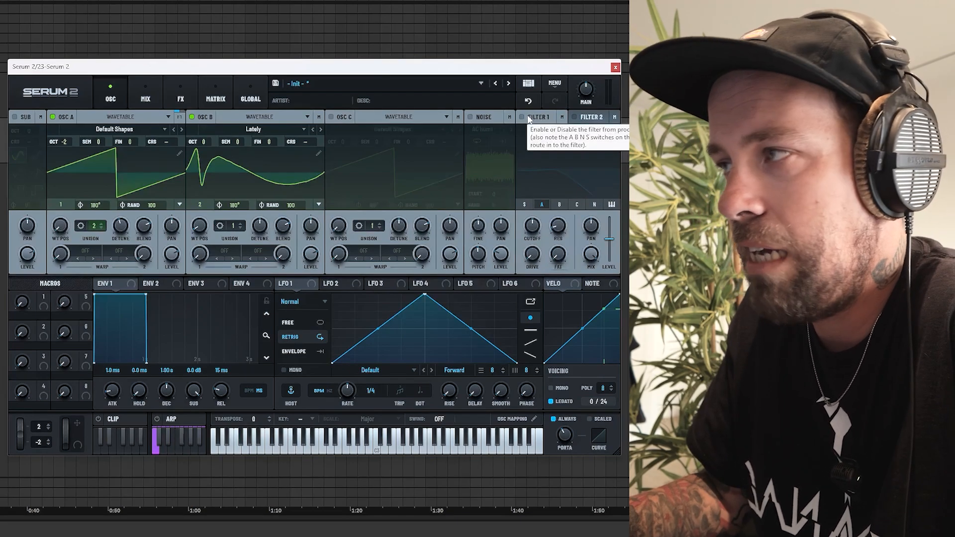
pyautogui.click(529, 119)
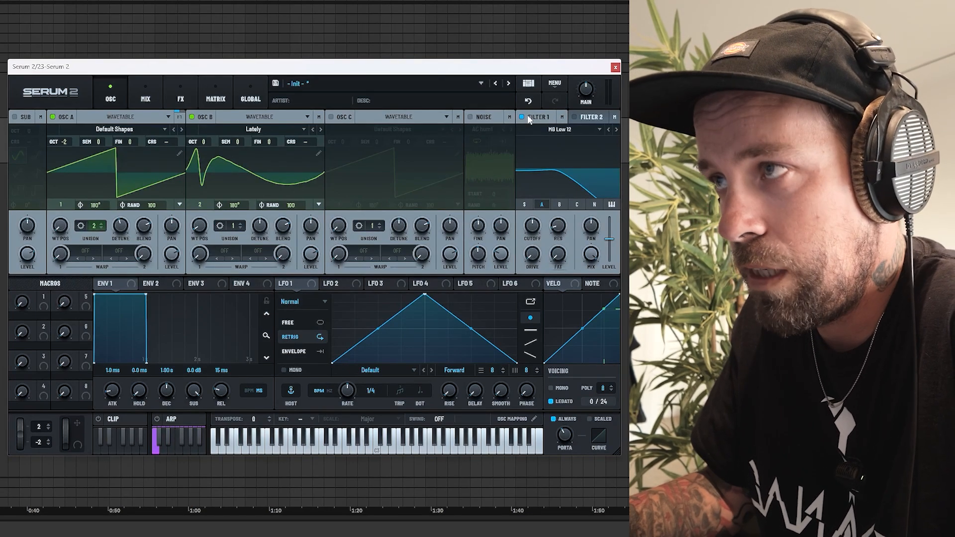
pyautogui.click(560, 129)
pyautogui.moveTo(550, 179)
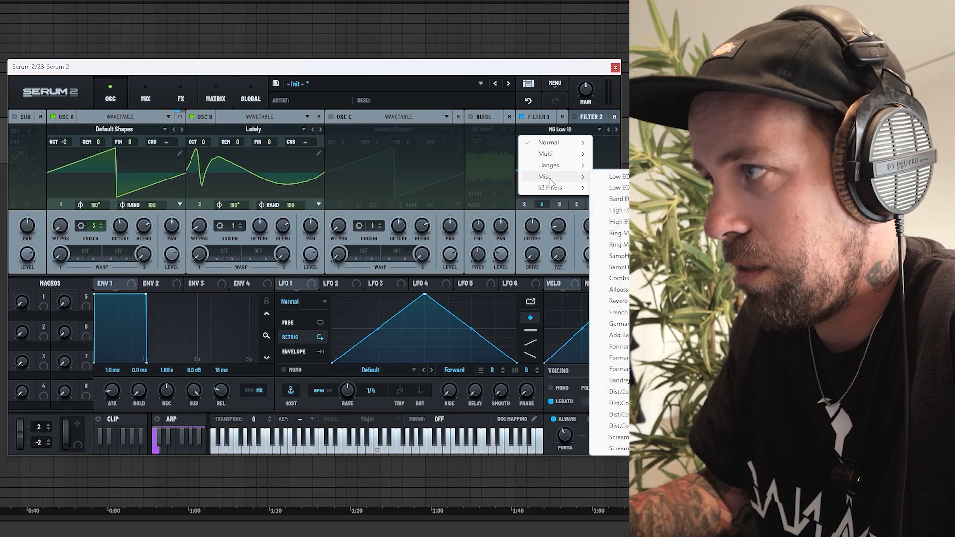
pyautogui.click(613, 436)
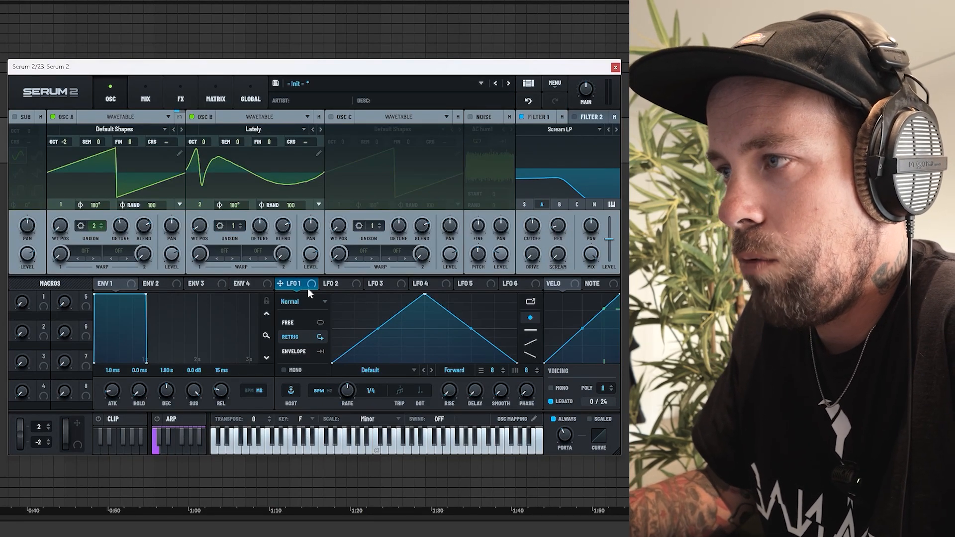
# Step: Set LFO 1 to Envelope mode and reshape it into a curved early rise through a low point, holding at maximum to the end
pyautogui.click(311, 351)
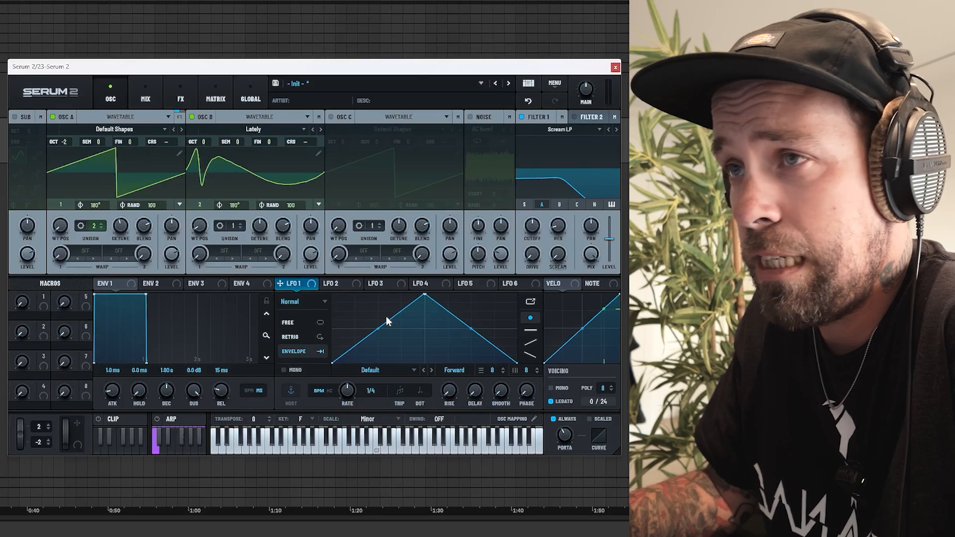
pyautogui.moveTo(422, 302); pyautogui.dragTo(377, 259)
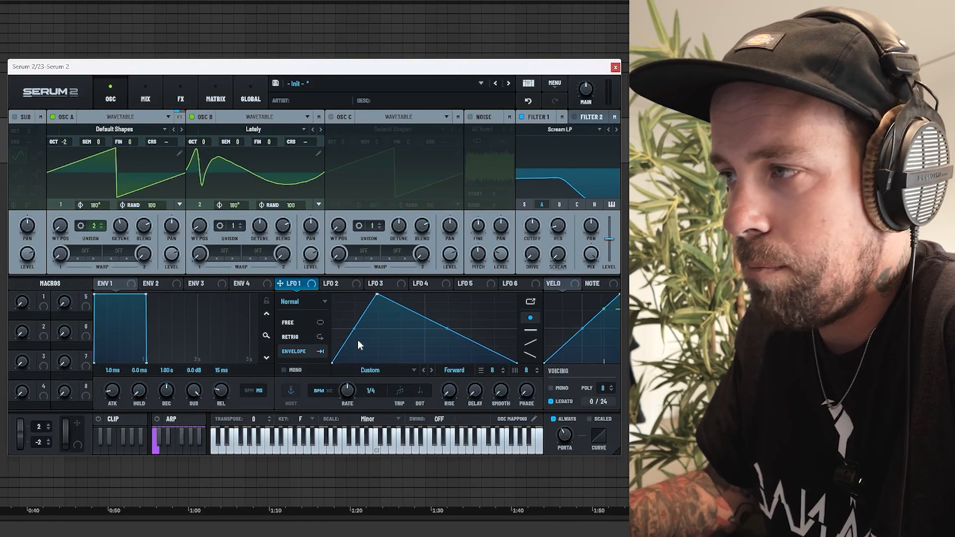
pyautogui.doubleClick(354, 347)
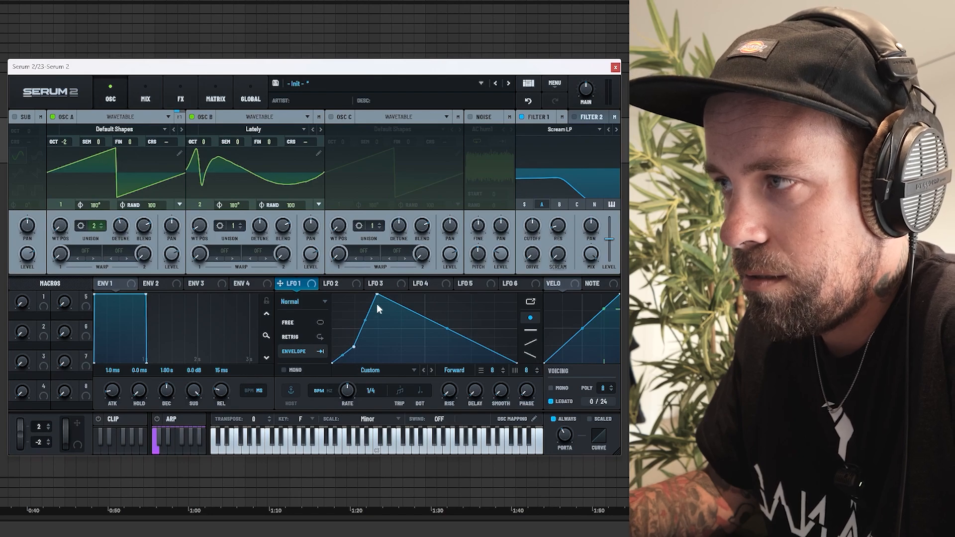
pyautogui.moveTo(447, 329); pyautogui.dragTo(530, 281)
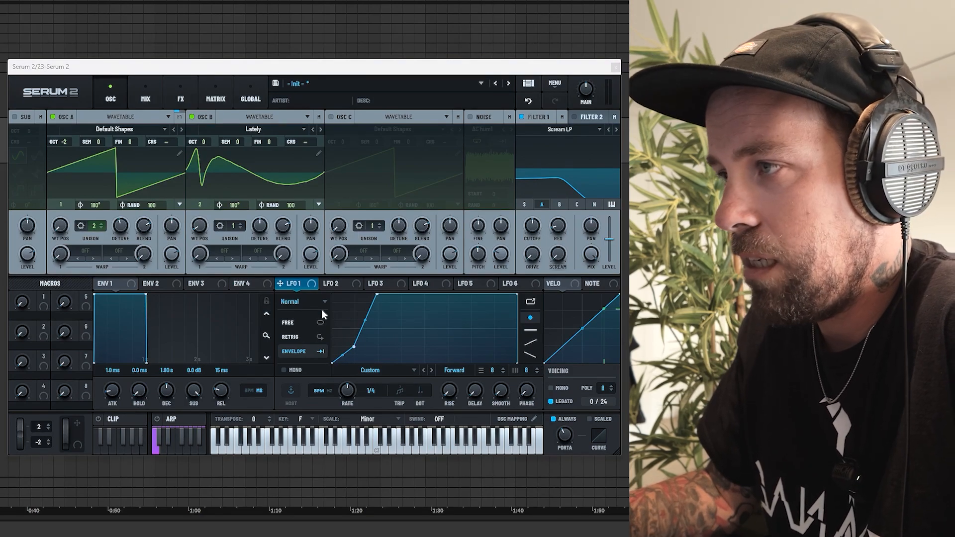
# Step: Modulate Filter 1's drive and scream with LFO 1, lowering the base drive and raising the resonance
pyautogui.moveTo(298, 284); pyautogui.dragTo(530, 301)
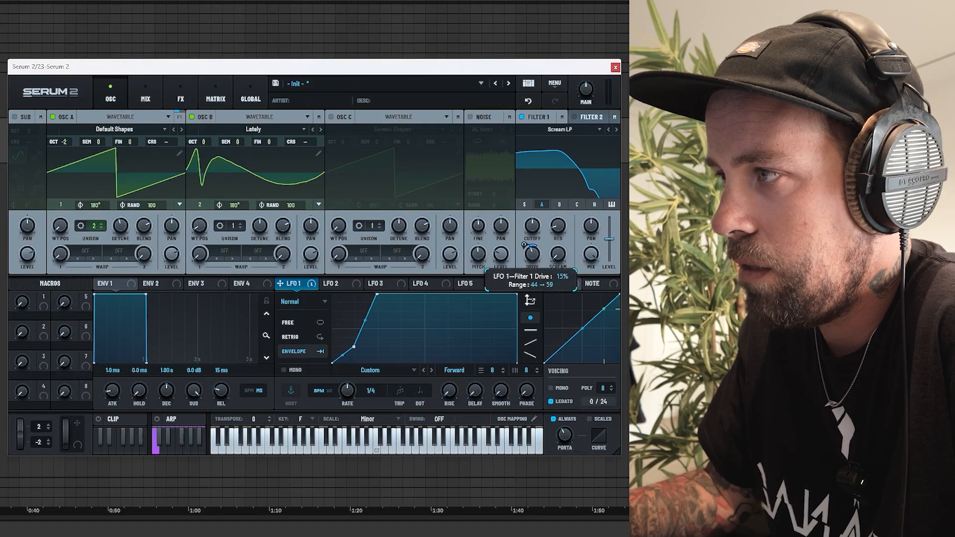
pyautogui.moveTo(533, 258); pyautogui.dragTo(532, 269)
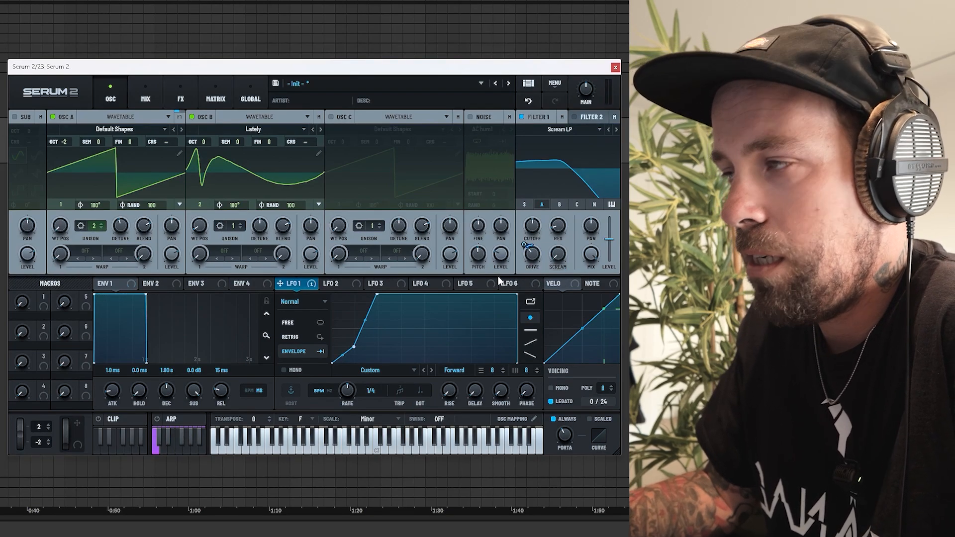
pyautogui.moveTo(550, 224); pyautogui.dragTo(557, 208)
pyautogui.moveTo(280, 283); pyautogui.dragTo(550, 272)
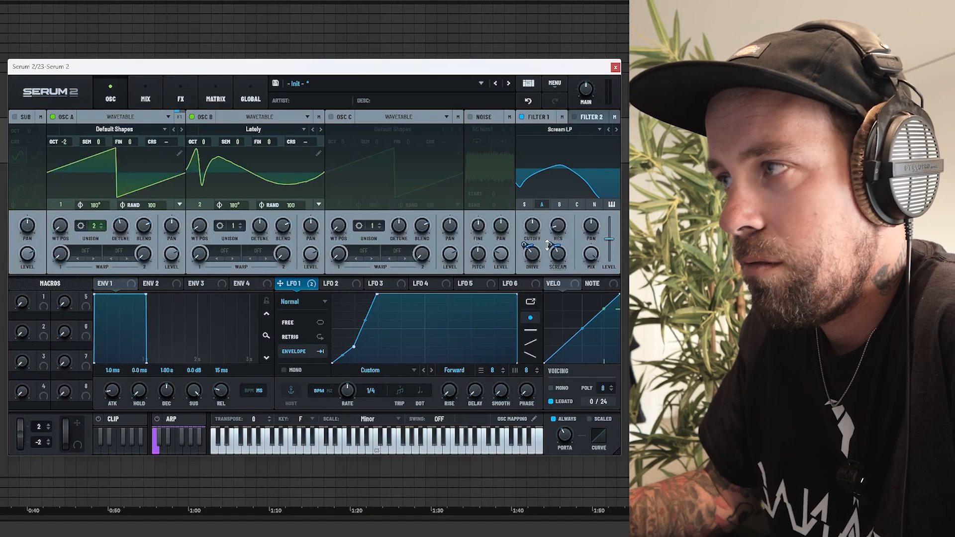
# Step: Raise Filter 1's cutoff and fine-tune its drive
pyautogui.moveTo(532, 228); pyautogui.dragTo(533, 202)
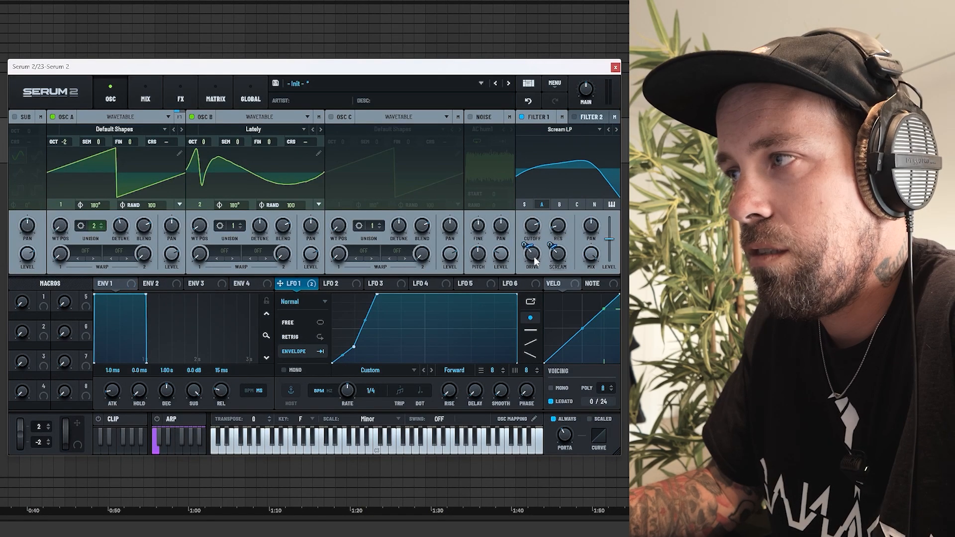
pyautogui.moveTo(533, 256); pyautogui.dragTo(537, 263)
pyautogui.moveTo(537, 229); pyautogui.dragTo(538, 245)
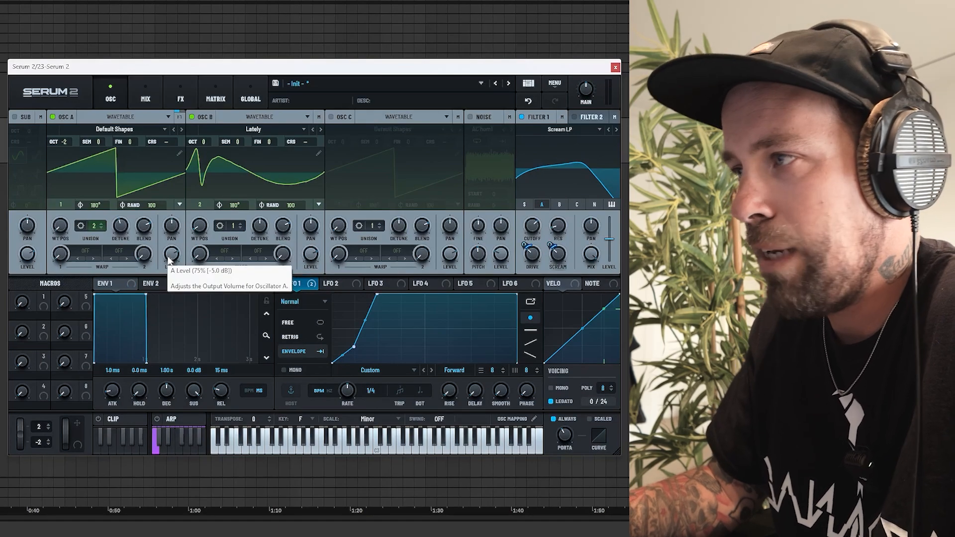
# Step: Enable the noise oscillator with the Paper Bag sample from Organics, and set oscillator B to octave -1
pyautogui.click(471, 116)
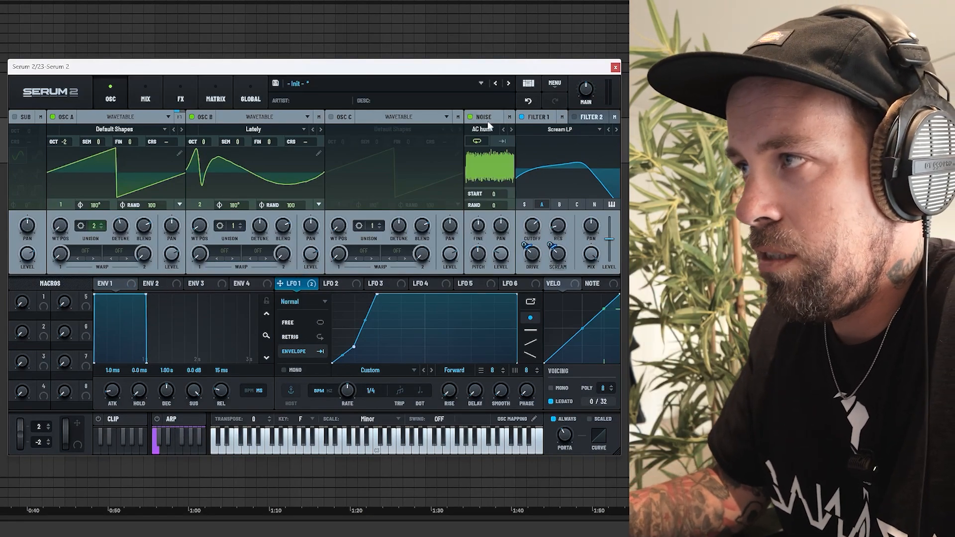
pyautogui.click(484, 128)
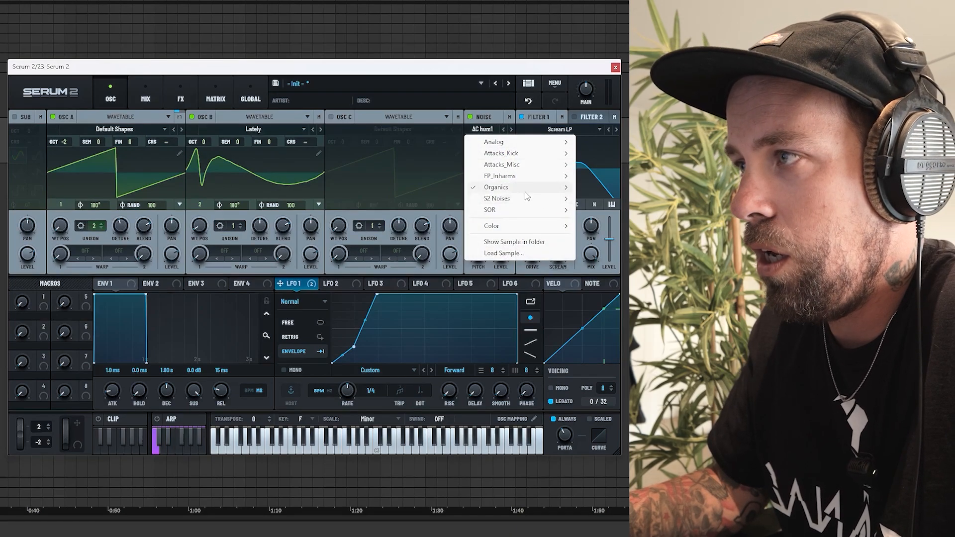
pyautogui.moveTo(520, 188)
pyautogui.click(605, 300)
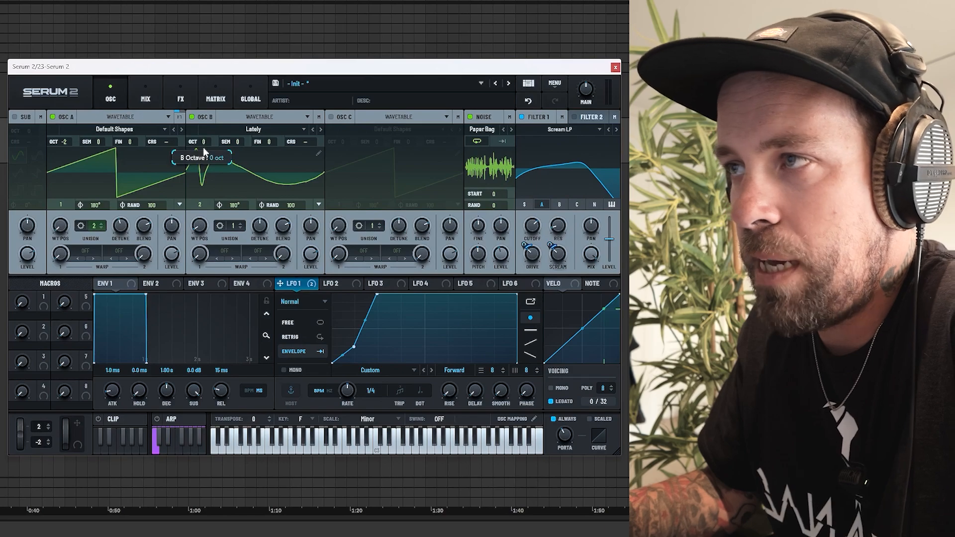
pyautogui.moveTo(203, 148); pyautogui.dragTo(203, 158)
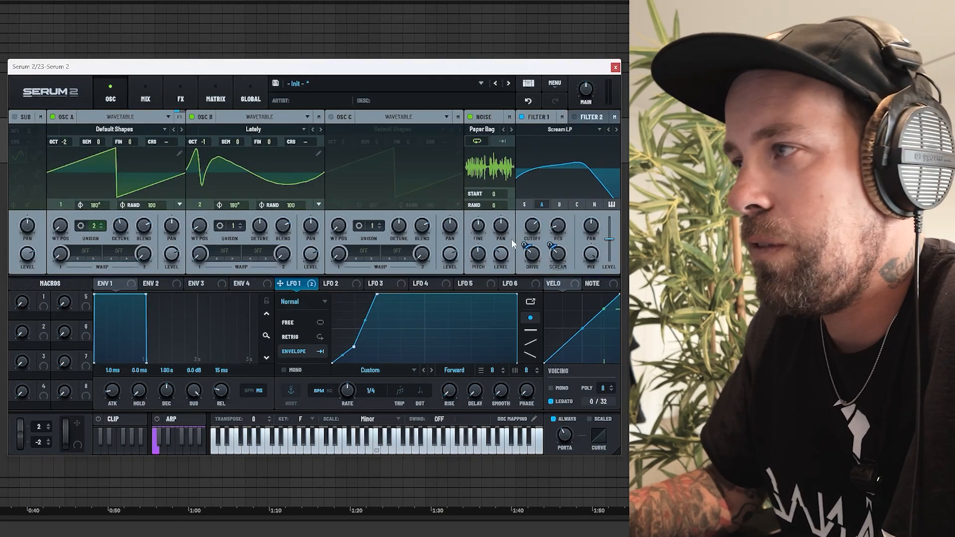
# Step: Raise Filter 1's resonance, adjust its cutoff and set LFO 1's rate to 1/2
pyautogui.moveTo(558, 236); pyautogui.dragTo(558, 180)
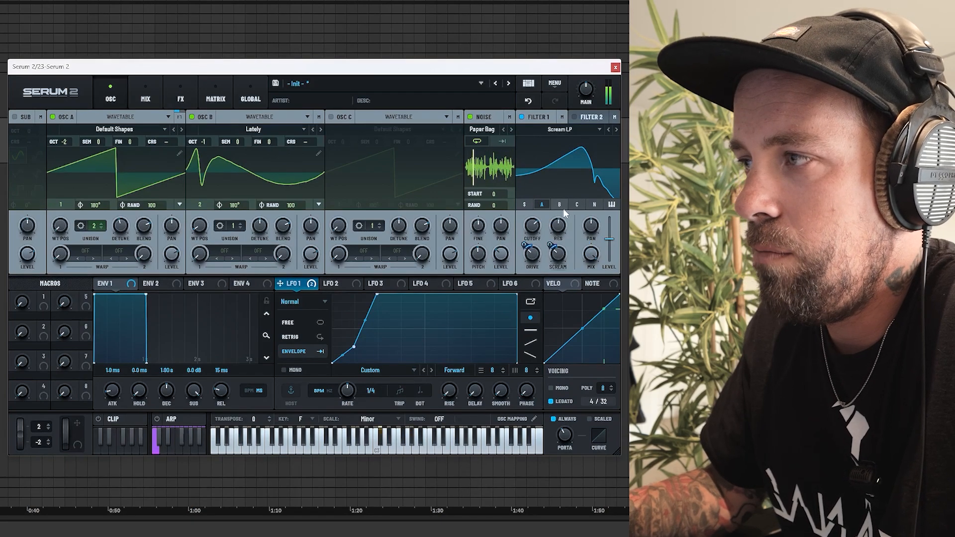
pyautogui.moveTo(533, 227); pyautogui.dragTo(560, 261)
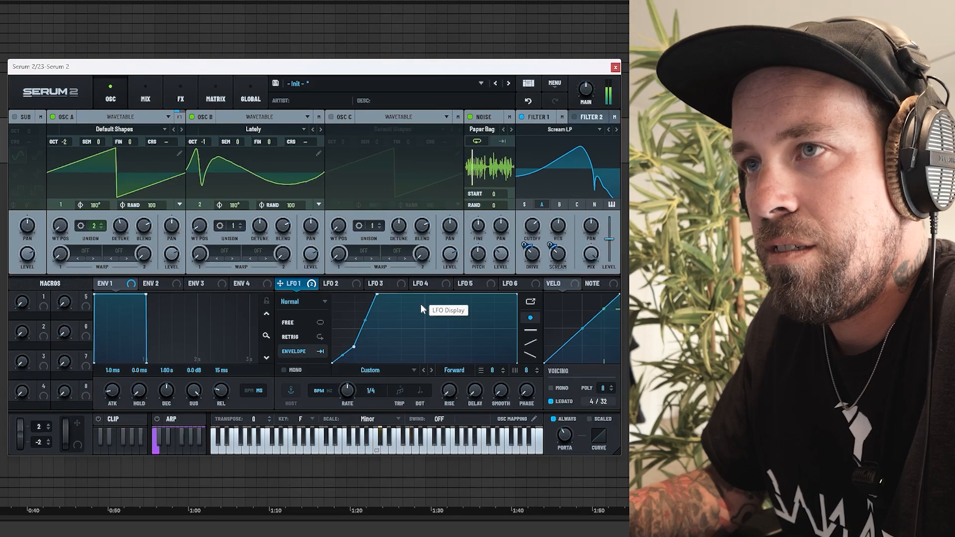
pyautogui.moveTo(347, 392); pyautogui.dragTo(344, 405)
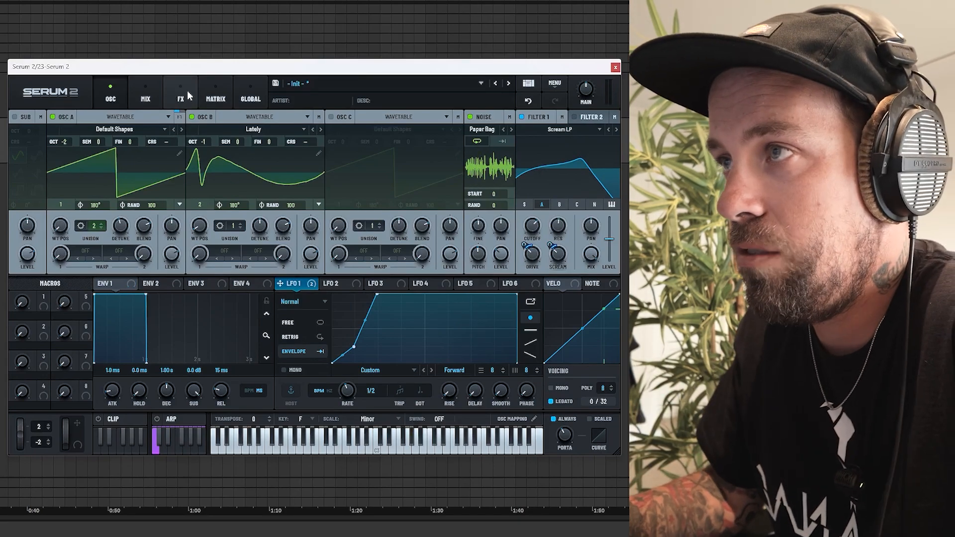
# Step: Add a Chorus effect to the main effects chain
pyautogui.click(187, 90)
pyautogui.click(20, 134)
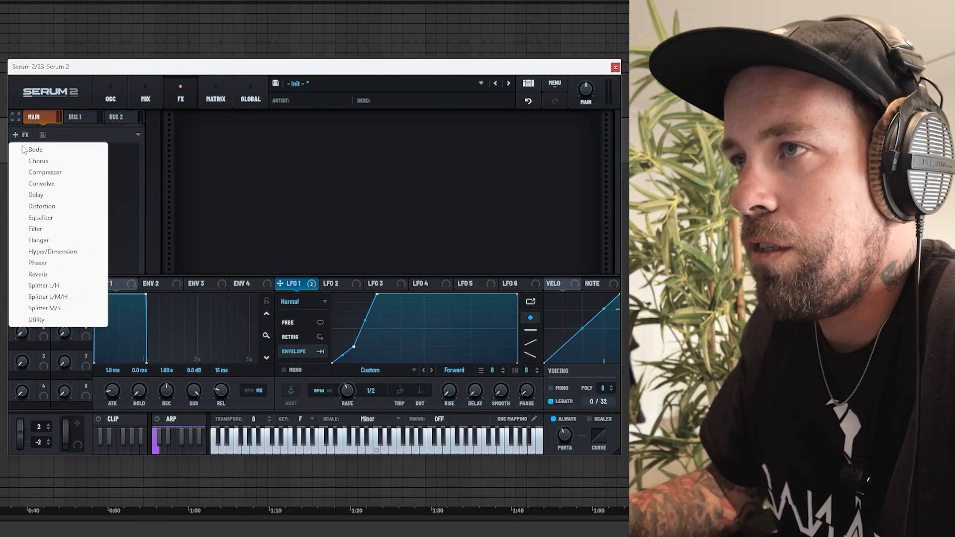
pyautogui.click(44, 161)
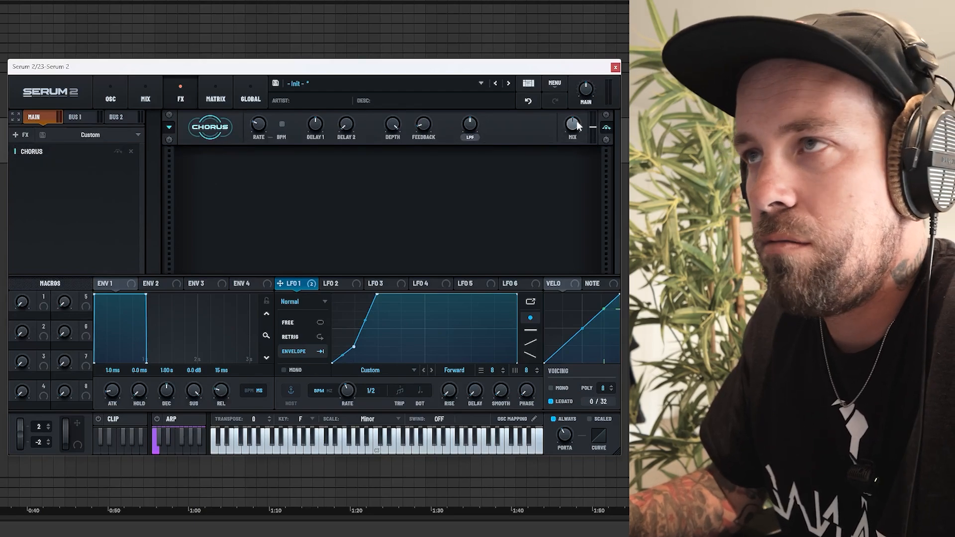
pyautogui.moveTo(574, 133)
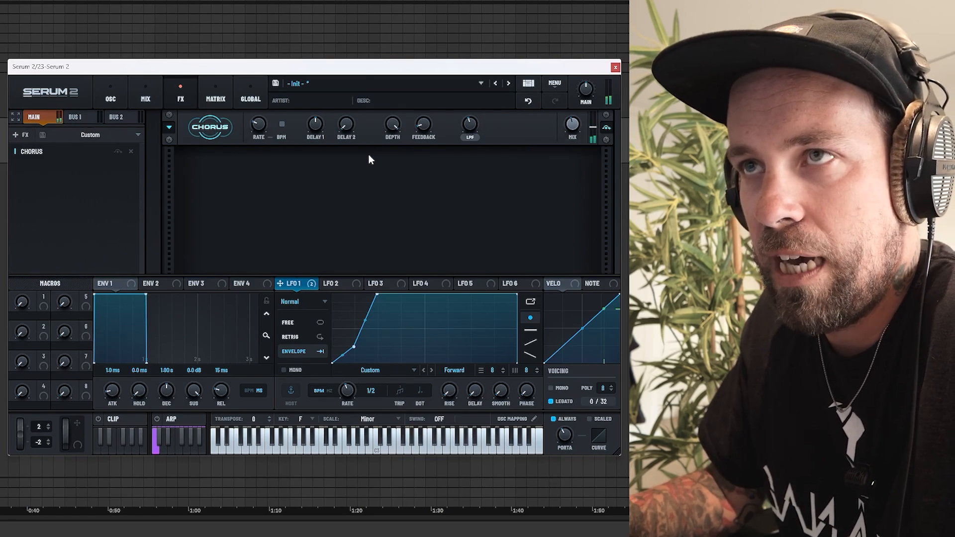
# Step: Add a Distortion effect after the chorus, set to Overdrive with a stack of 2 and about 36% drive
pyautogui.click(19, 135)
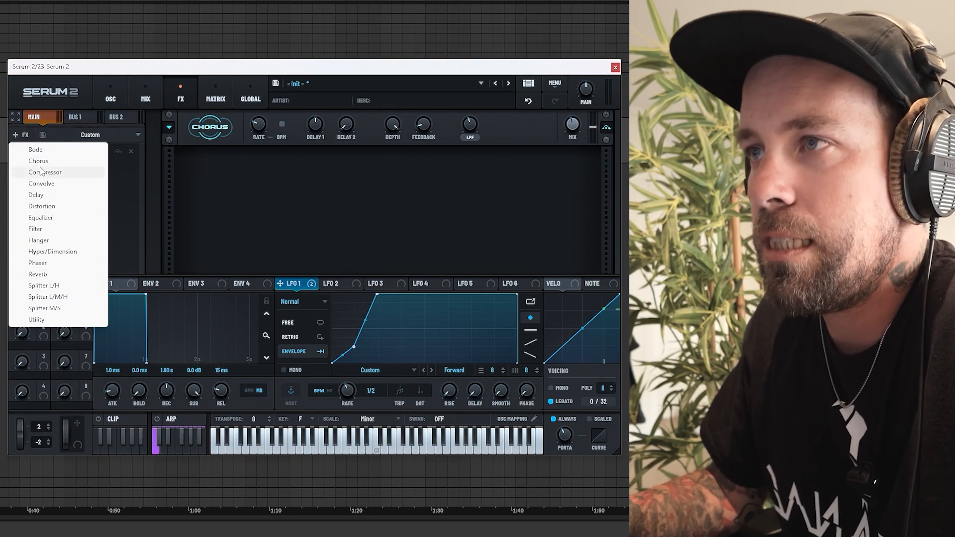
pyautogui.click(58, 210)
pyautogui.click(267, 178)
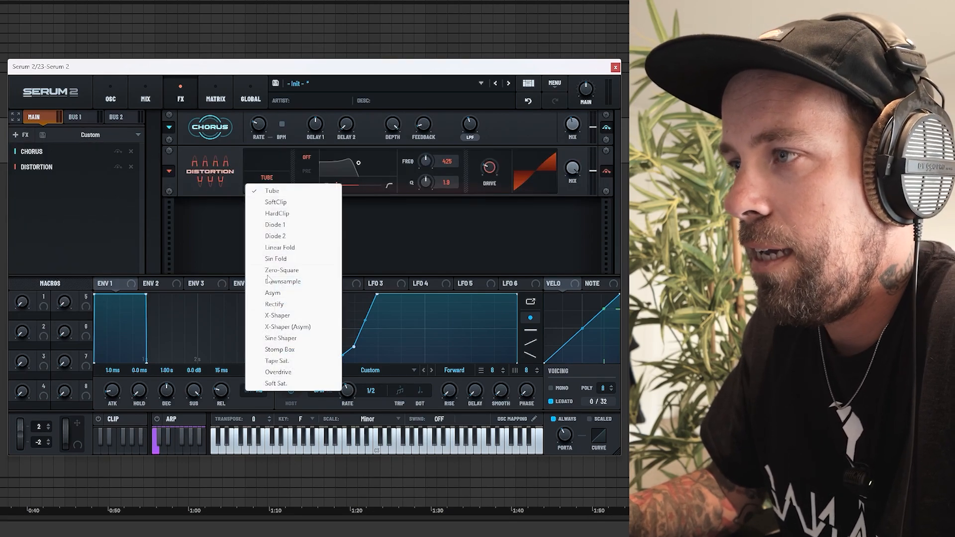
pyautogui.click(277, 372)
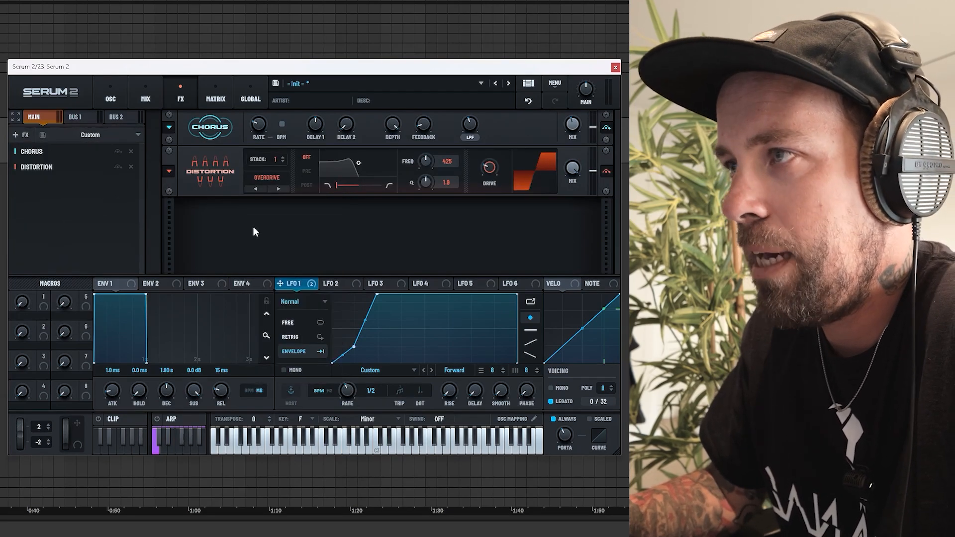
pyautogui.click(283, 157)
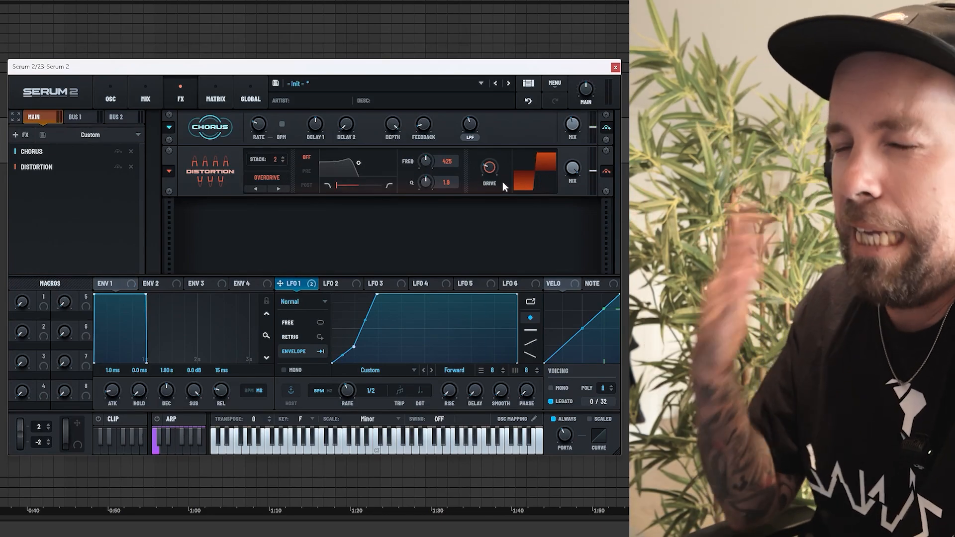
pyautogui.press('space')
pyautogui.moveTo(487, 171); pyautogui.dragTo(490, 160)
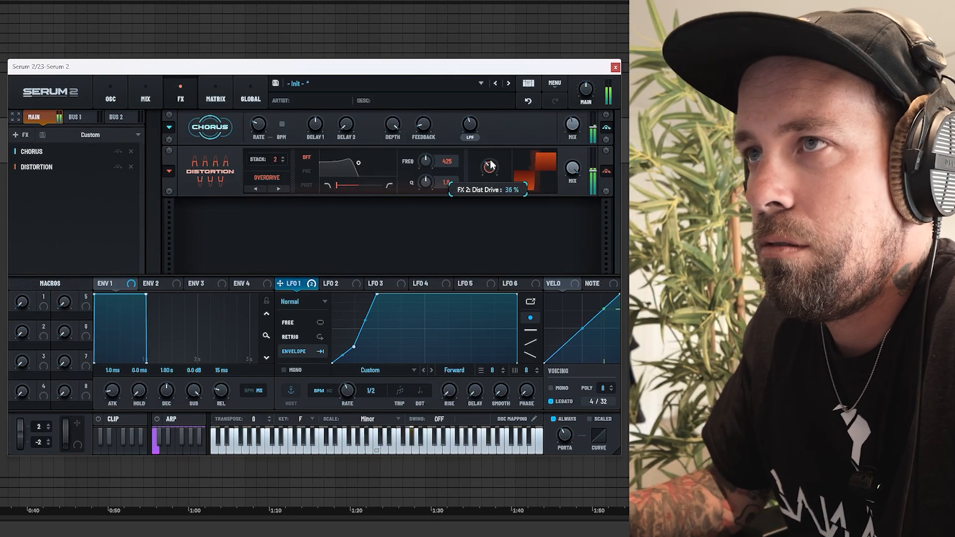
# Step: Add a Hyper/Dimension effect after the distortion, with the Dimension size at about 11% and mix at about 6%
pyautogui.moveTo(588, 101)
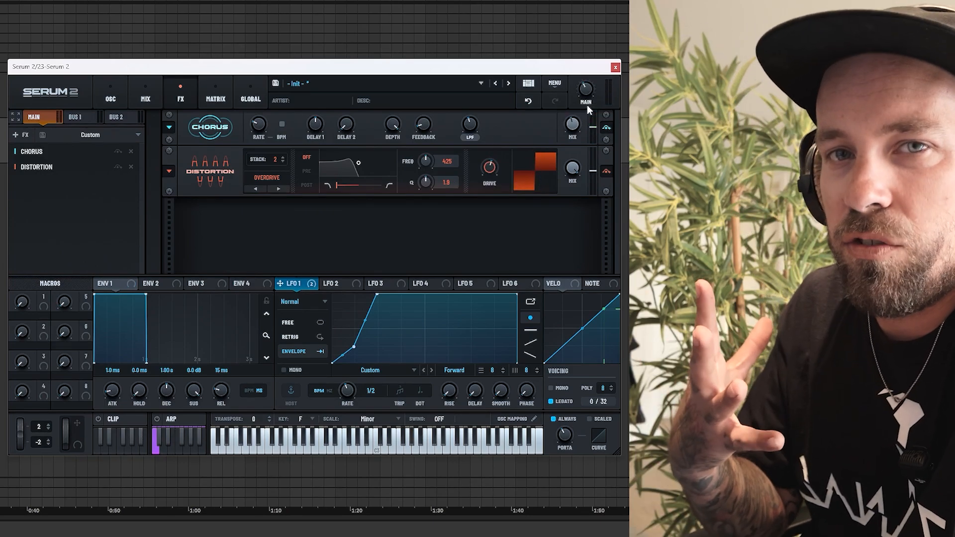
pyautogui.press('space')
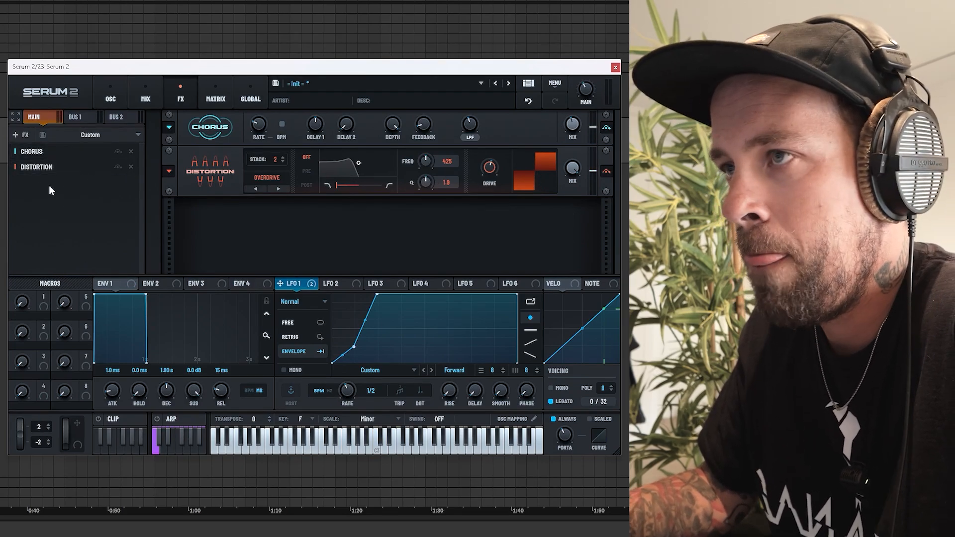
pyautogui.click(21, 135)
pyautogui.click(30, 250)
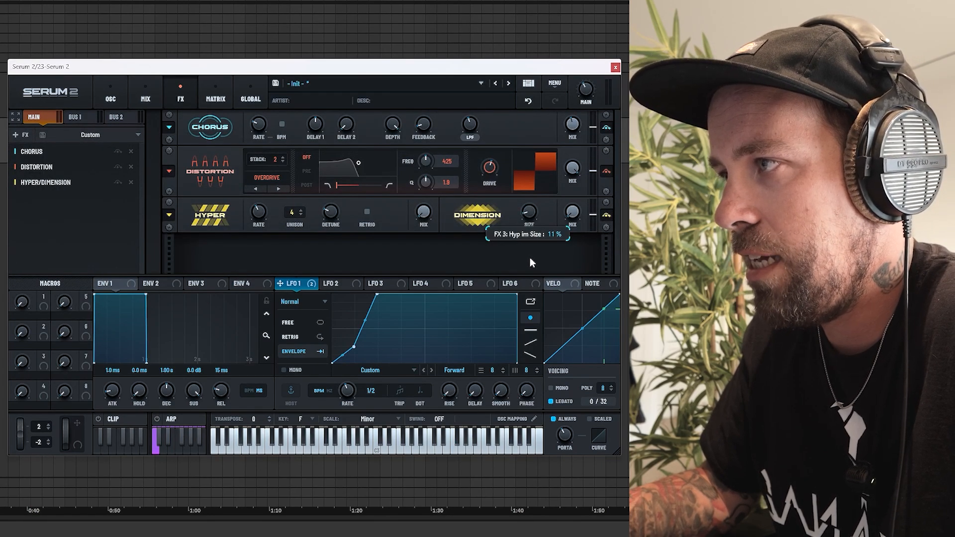
pyautogui.moveTo(574, 212)
pyautogui.moveTo(571, 202); pyautogui.dragTo(571, 202)
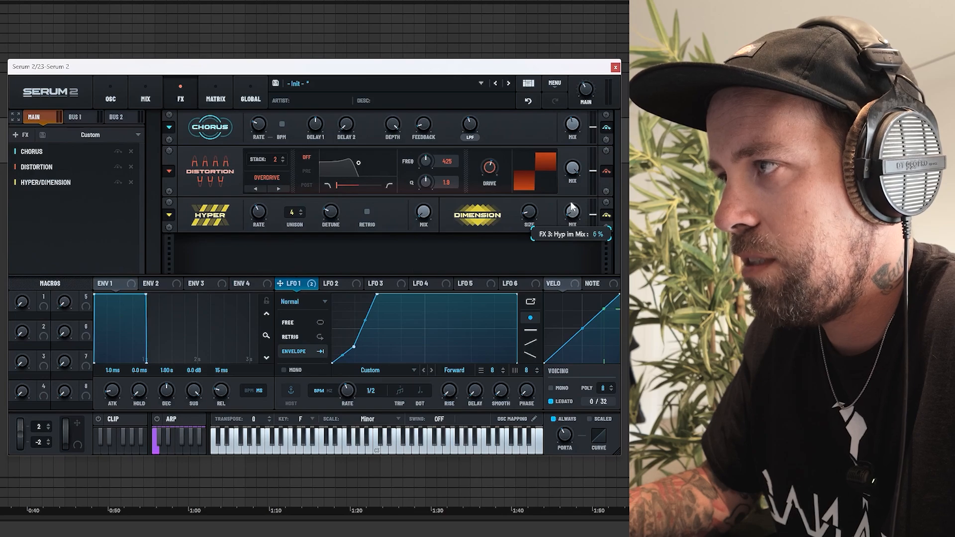
pyautogui.press('space')
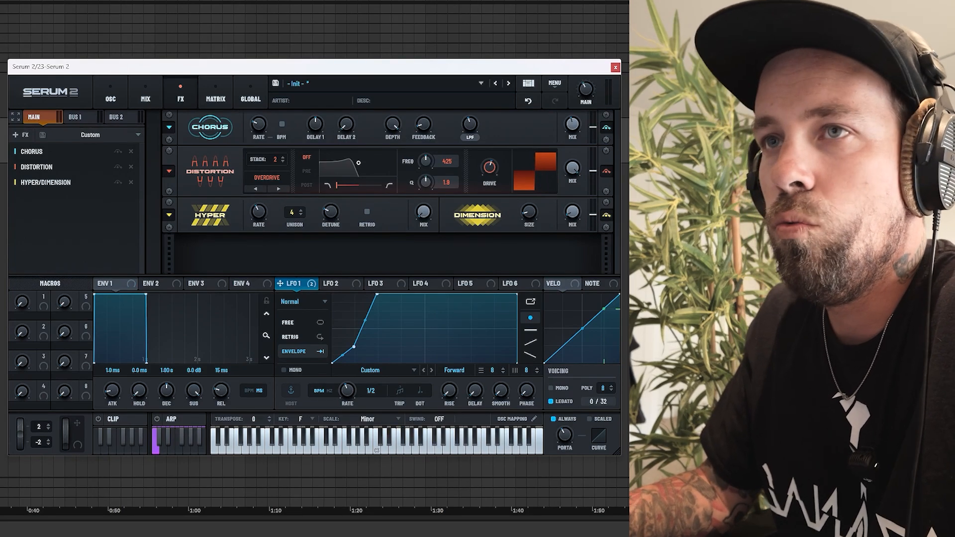
# Step: Add a Compressor to the effects chain in Multiband mode and set its mid band to about 173%
pyautogui.click(20, 135)
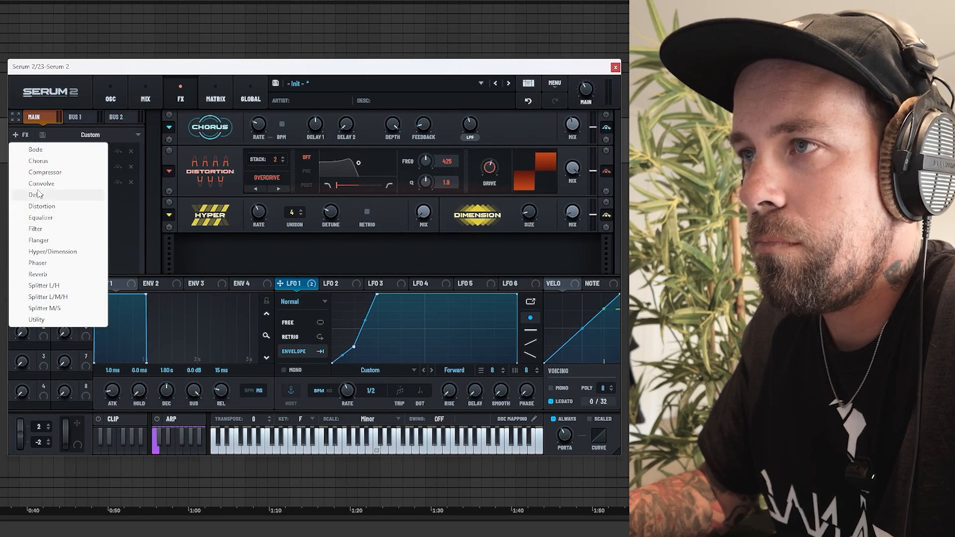
pyautogui.click(42, 172)
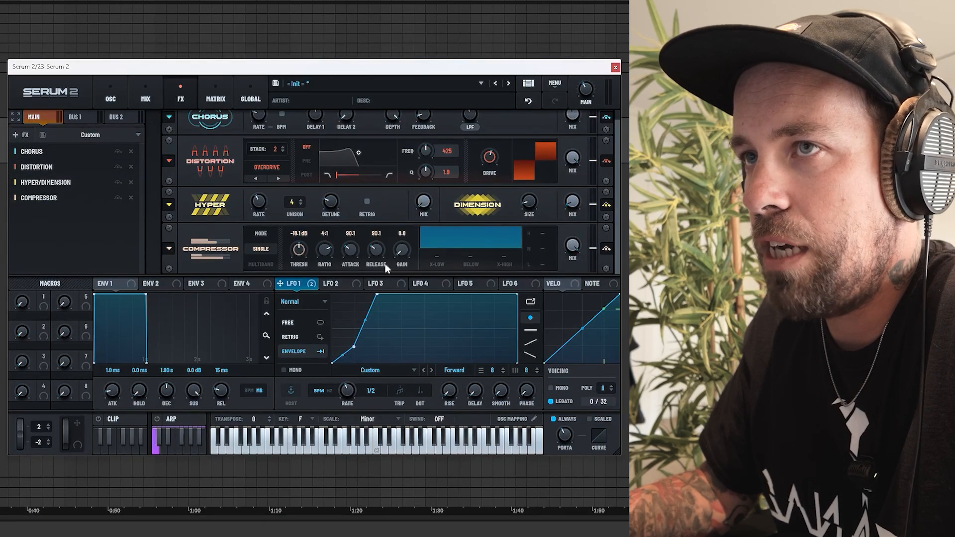
pyautogui.click(263, 264)
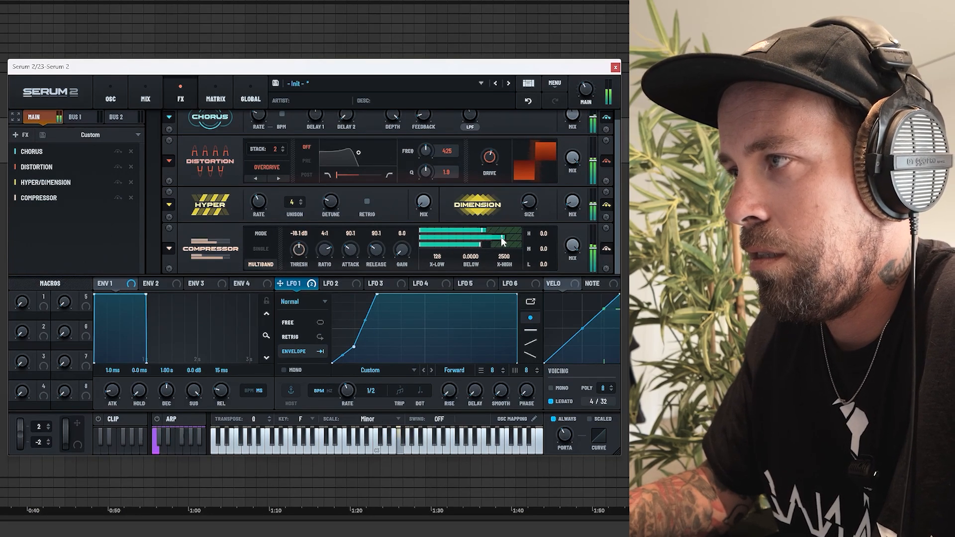
pyautogui.moveTo(501, 237); pyautogui.dragTo(499, 240)
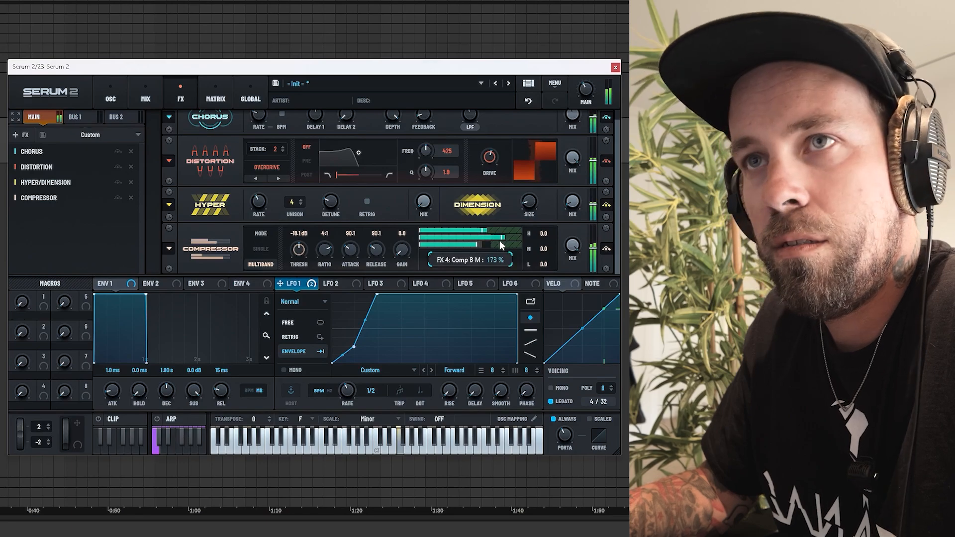
# Step: Add a Nitrous reverb at the end of the chain with a low cut of 85, and adjust its diffusion and mix
pyautogui.click(21, 134)
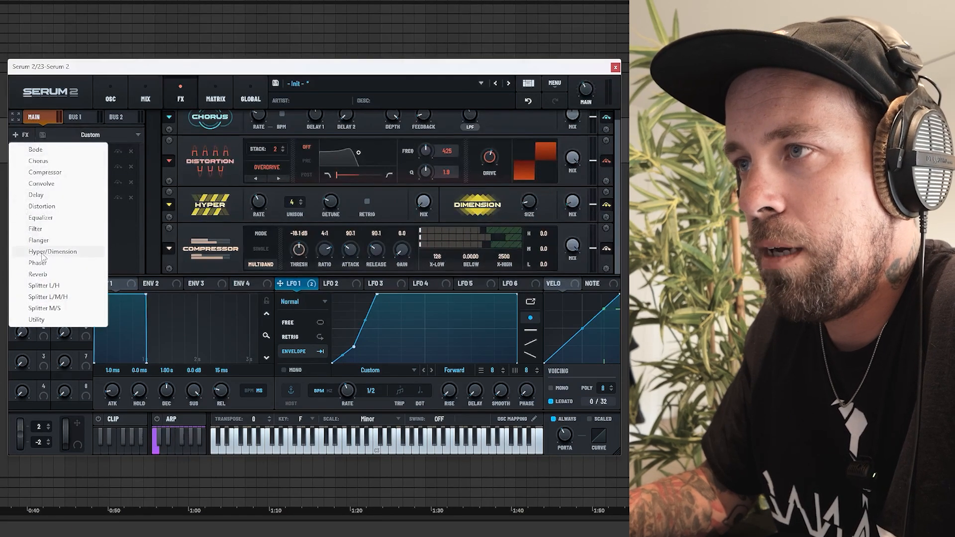
pyautogui.click(37, 274)
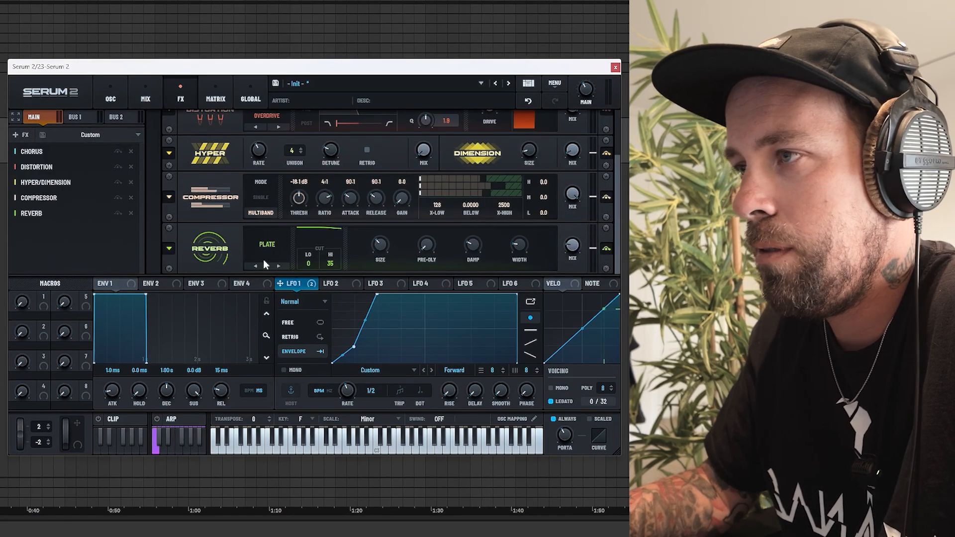
pyautogui.click(264, 251)
pyautogui.click(286, 301)
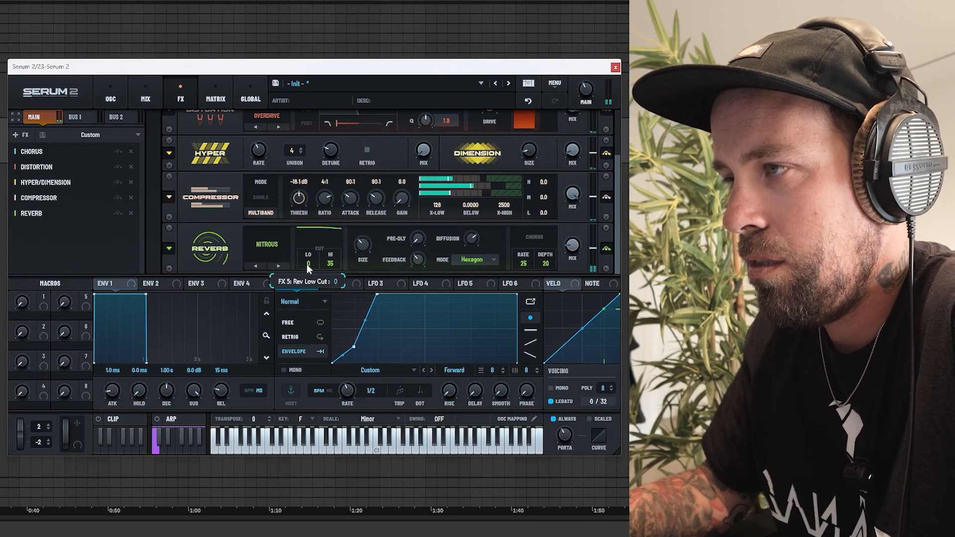
pyautogui.moveTo(306, 264); pyautogui.dragTo(309, 238)
pyautogui.moveTo(312, 199); pyautogui.dragTo(316, 162)
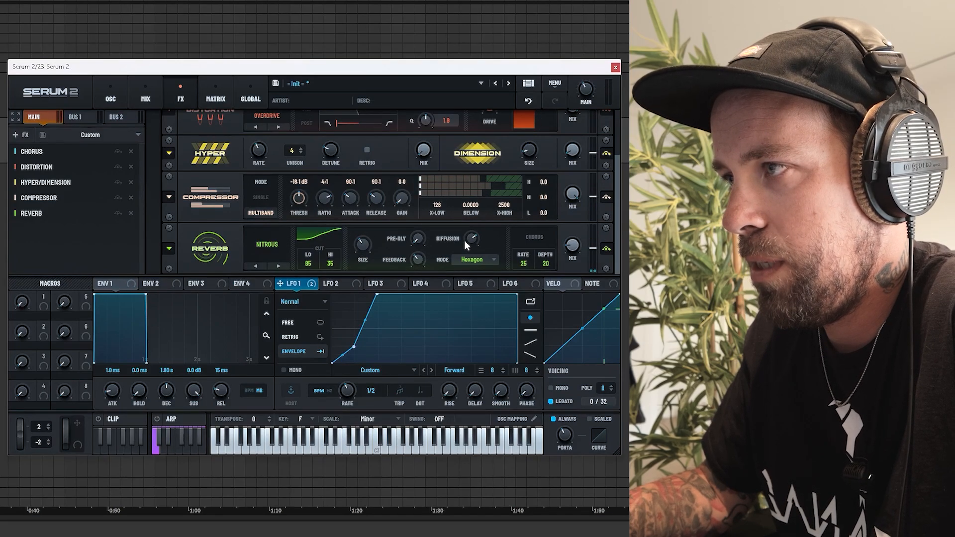
pyautogui.moveTo(465, 240); pyautogui.dragTo(465, 257)
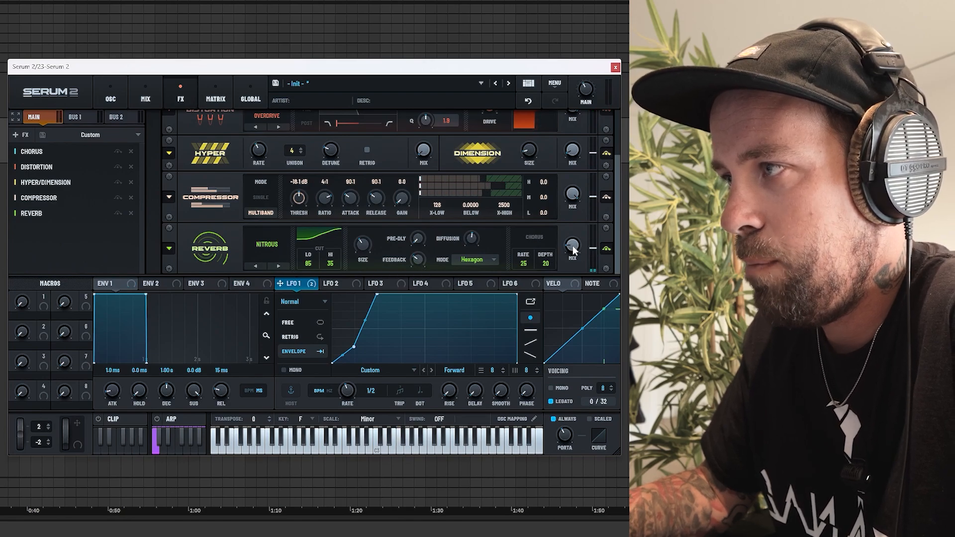
pyautogui.moveTo(574, 242)
pyautogui.moveTo(575, 243); pyautogui.dragTo(572, 230)
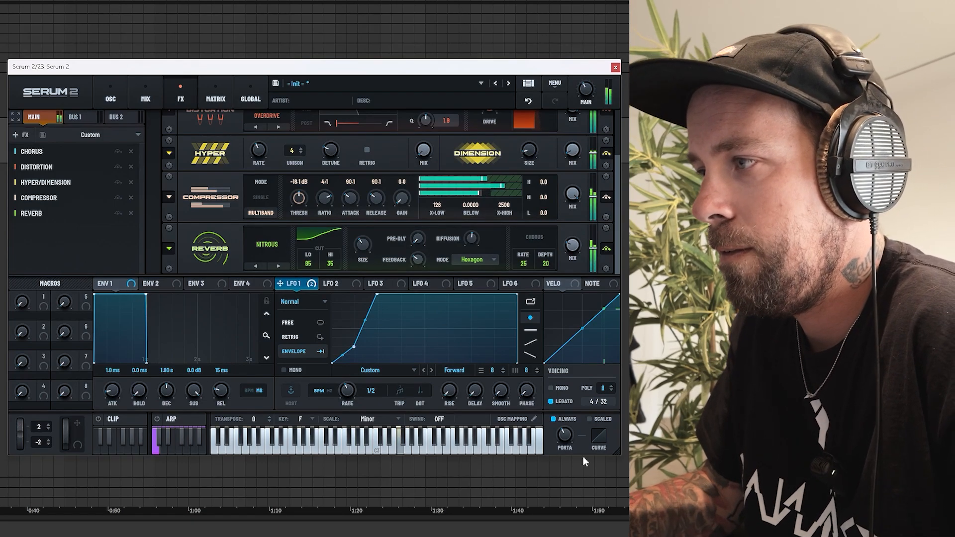
# Step: Enable mono voicing and try routing oscillator B through Filter 1
pyautogui.click(561, 389)
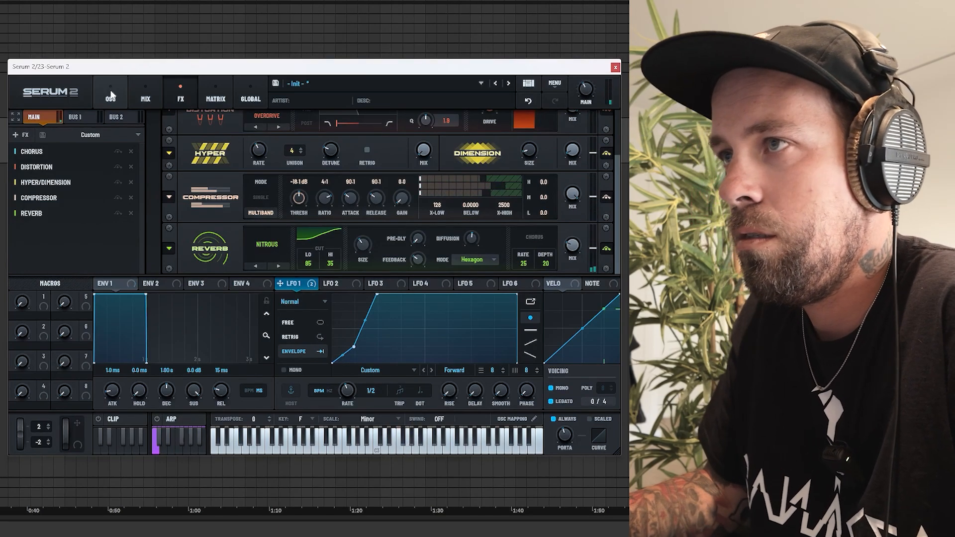
pyautogui.click(111, 95)
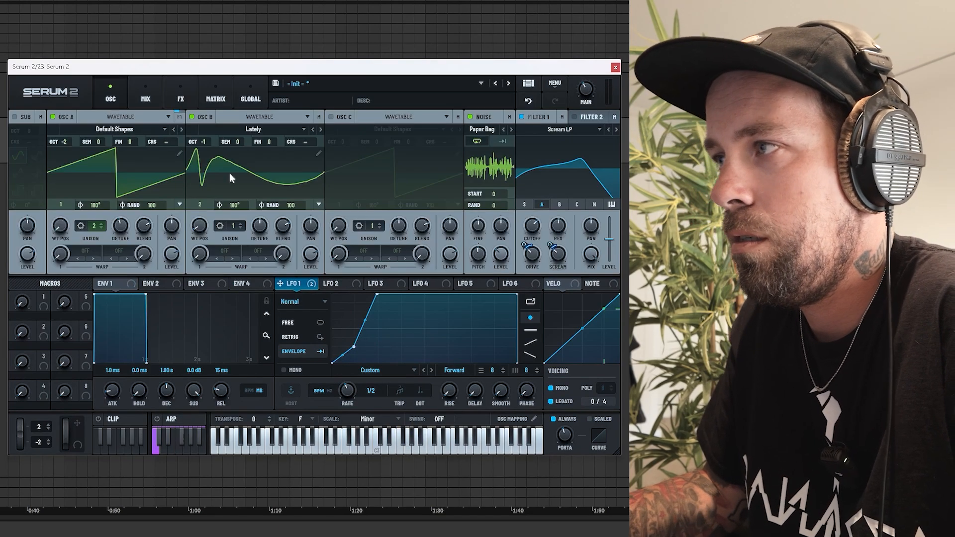
pyautogui.click(559, 204)
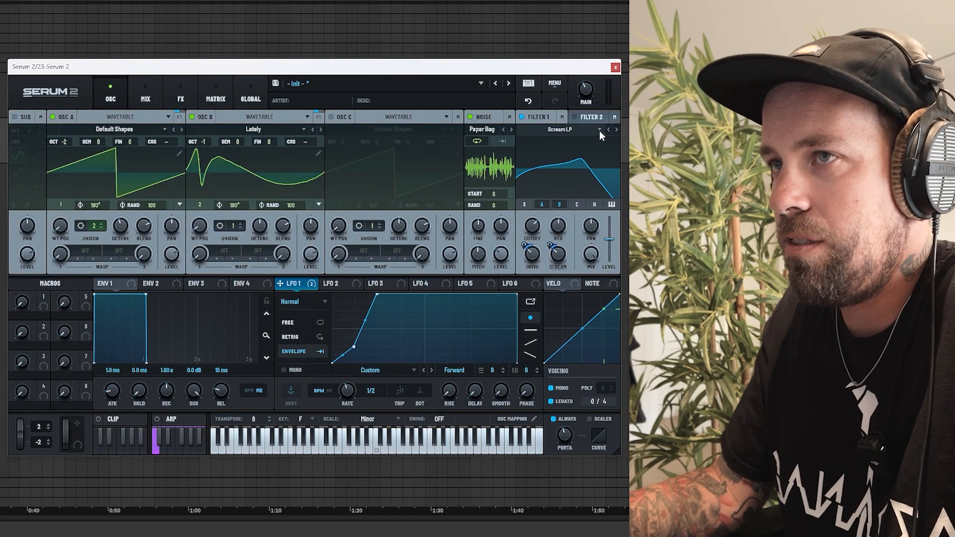
pyautogui.click(561, 205)
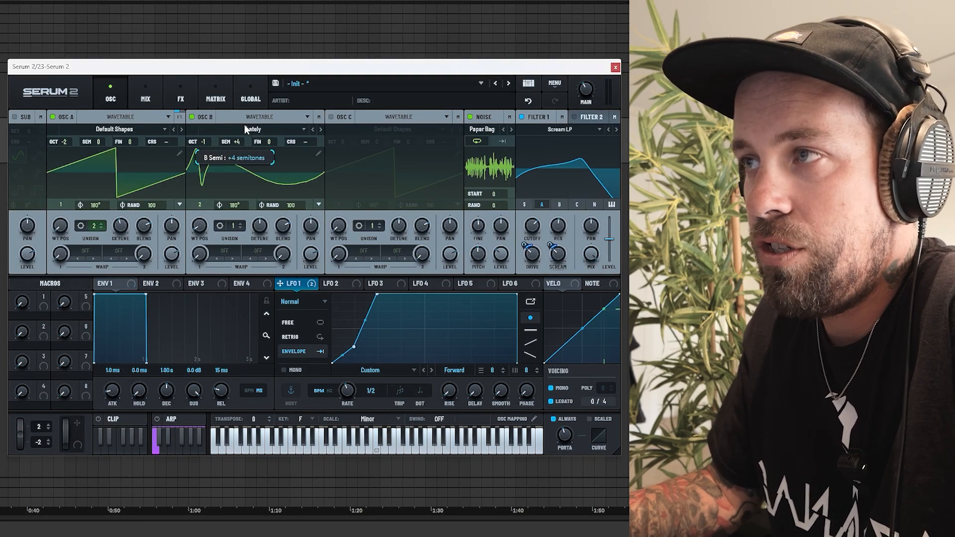
# Step: Audition oscillator B at +4, +7 and +10 semitones, and reset its semitone offset to 0
pyautogui.scroll(3, 242, 141)
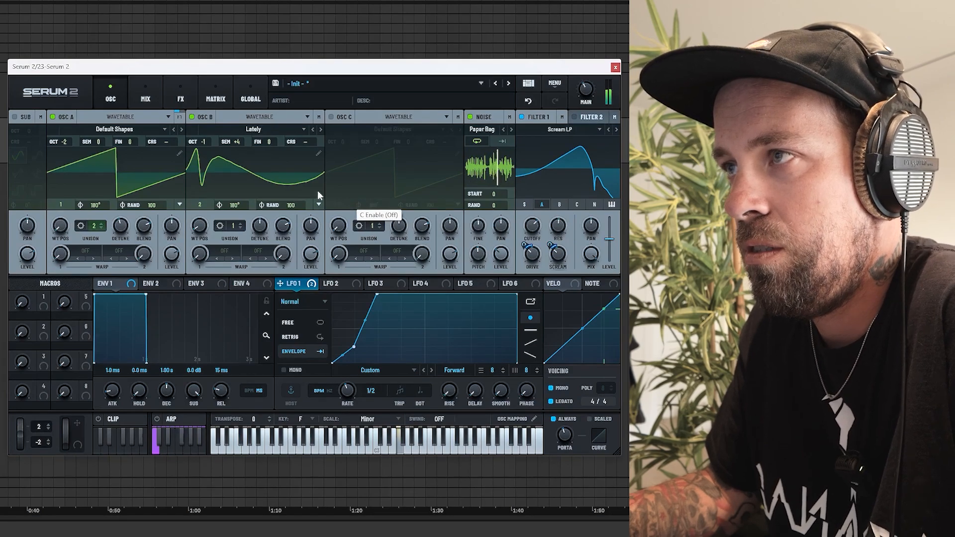
pyautogui.scroll(3, 237, 142)
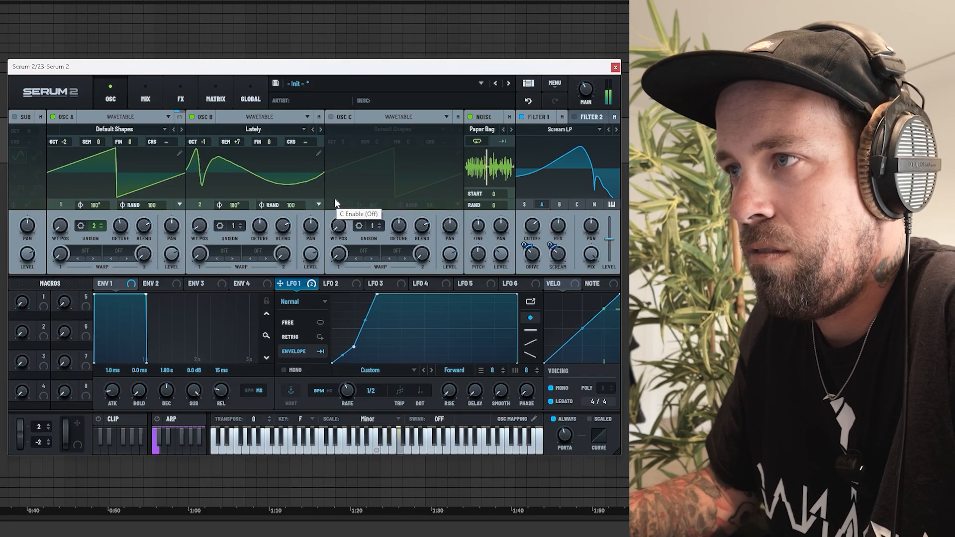
pyautogui.scroll(4, 232, 141)
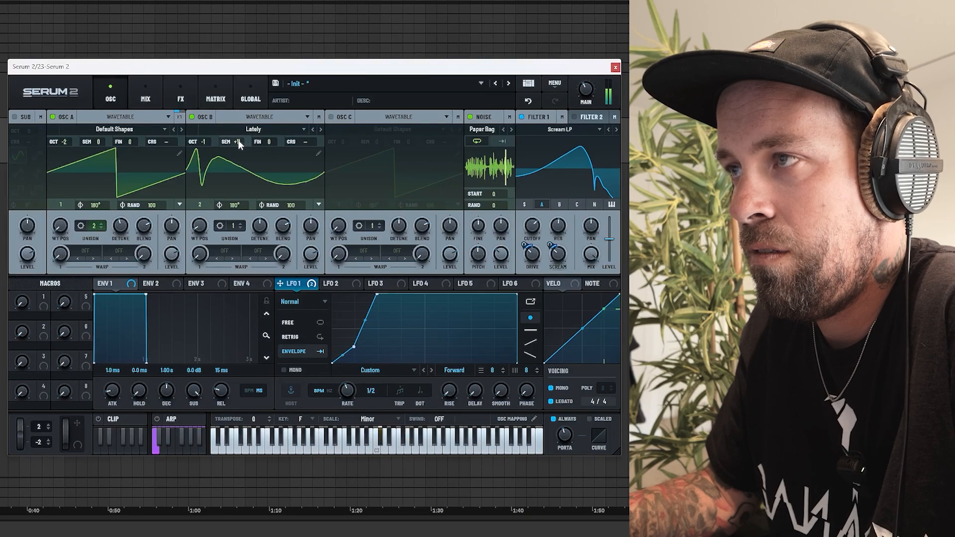
pyautogui.scroll(-1, 239, 144)
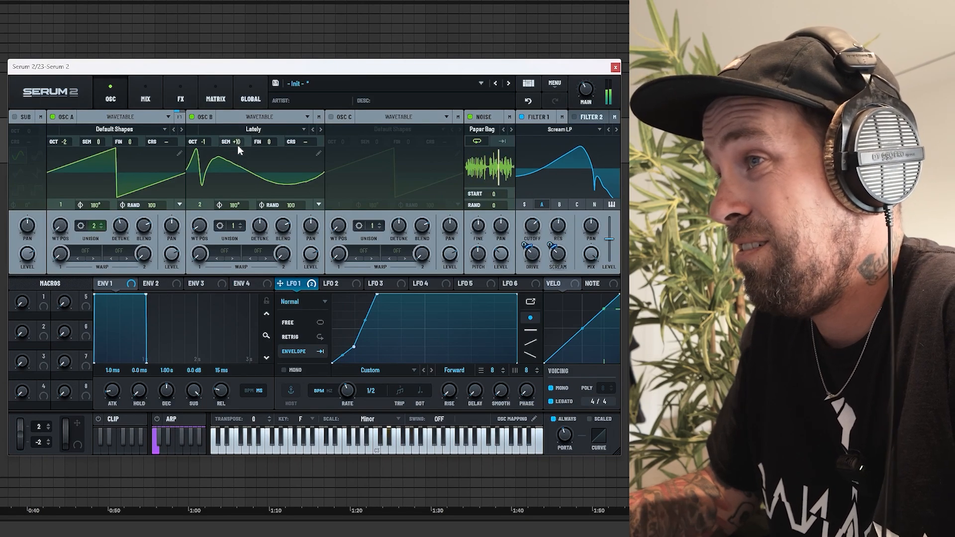
pyautogui.moveTo(237, 145); pyautogui.dragTo(240, 204)
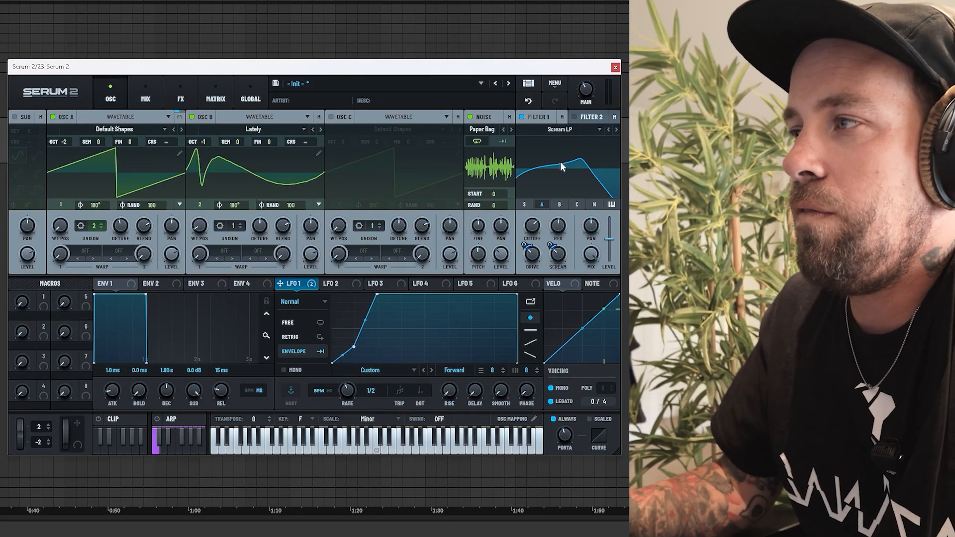
# Step: Compare the sound with the distortion effect bypassed and re-enabled
pyautogui.click(175, 91)
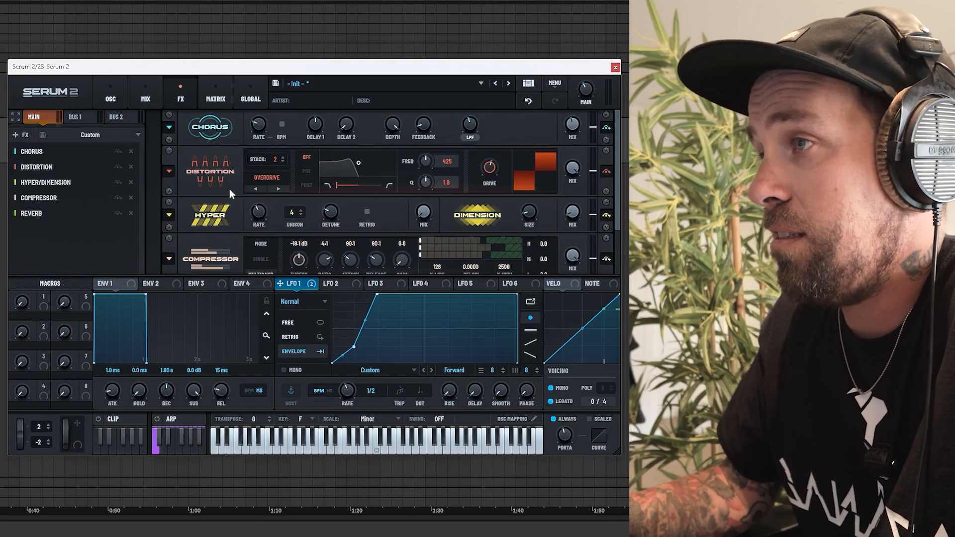
pyautogui.click(606, 171)
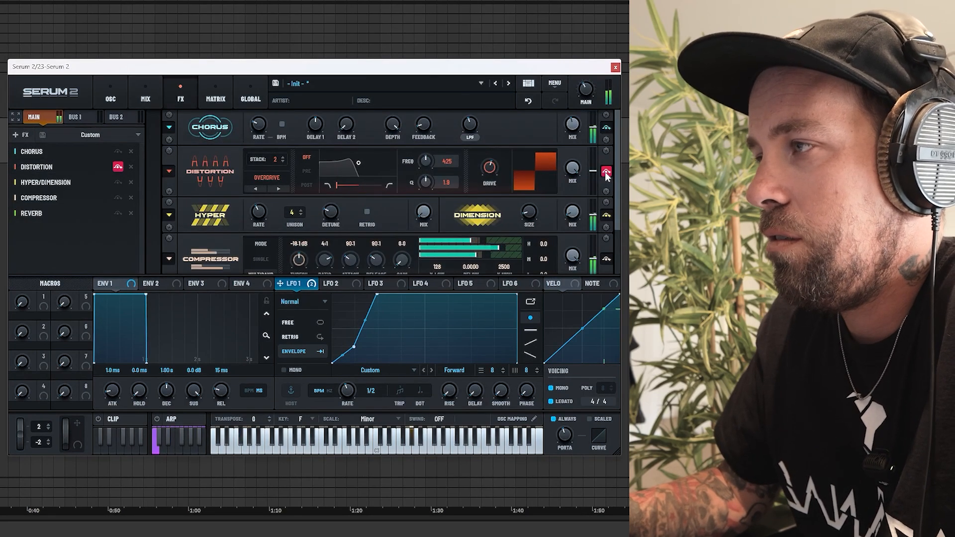
pyautogui.click(605, 172)
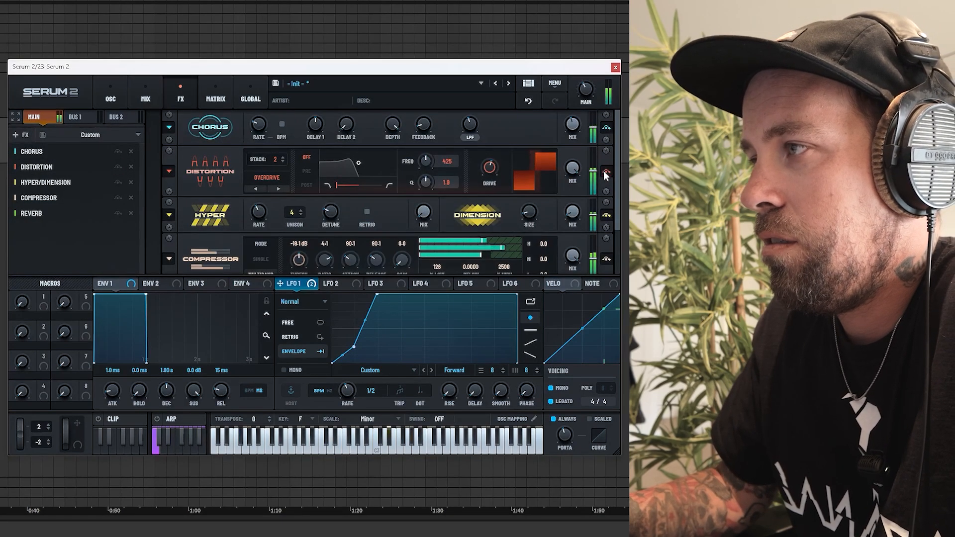
pyautogui.press('space')
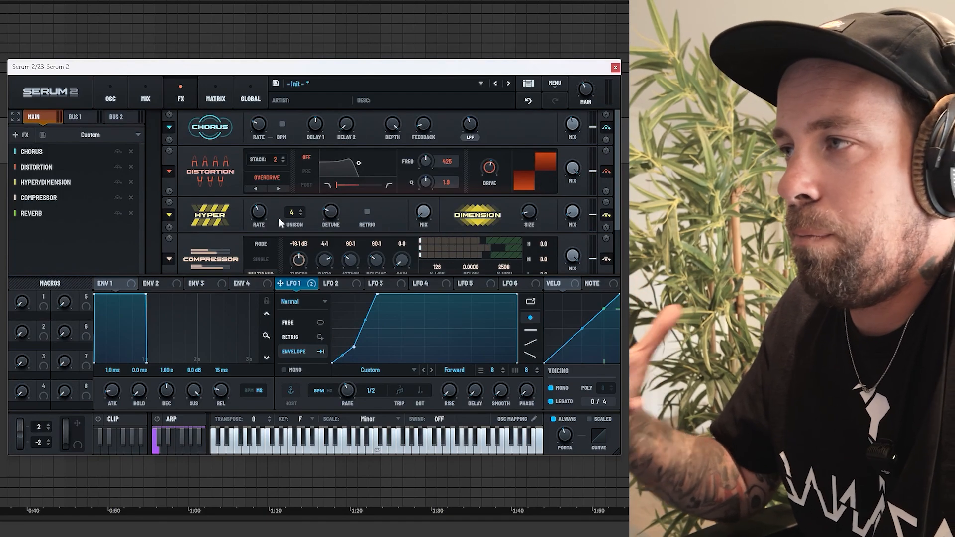
# Step: Set oscillator A's first warp mode to FM from oscillator B and adjust the warp amount
pyautogui.click(110, 95)
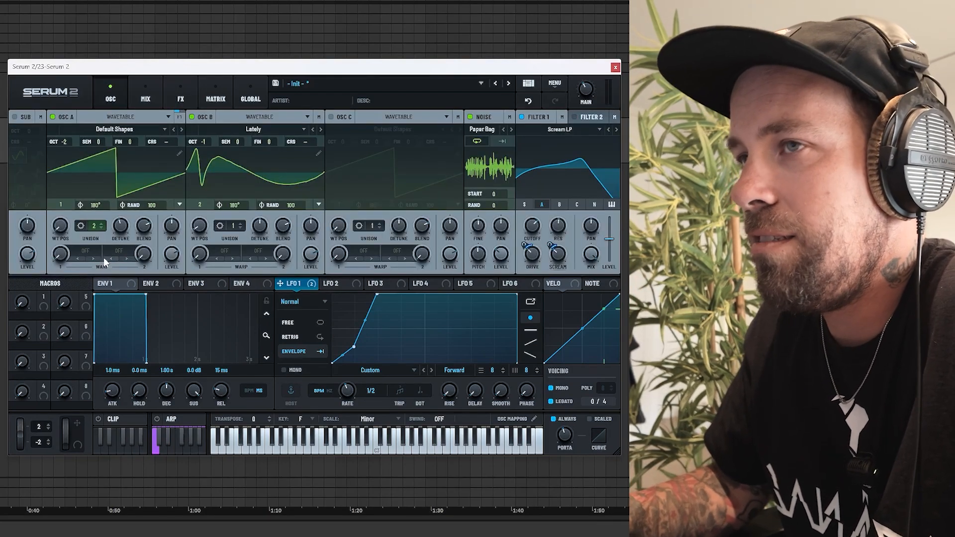
pyautogui.click(74, 251)
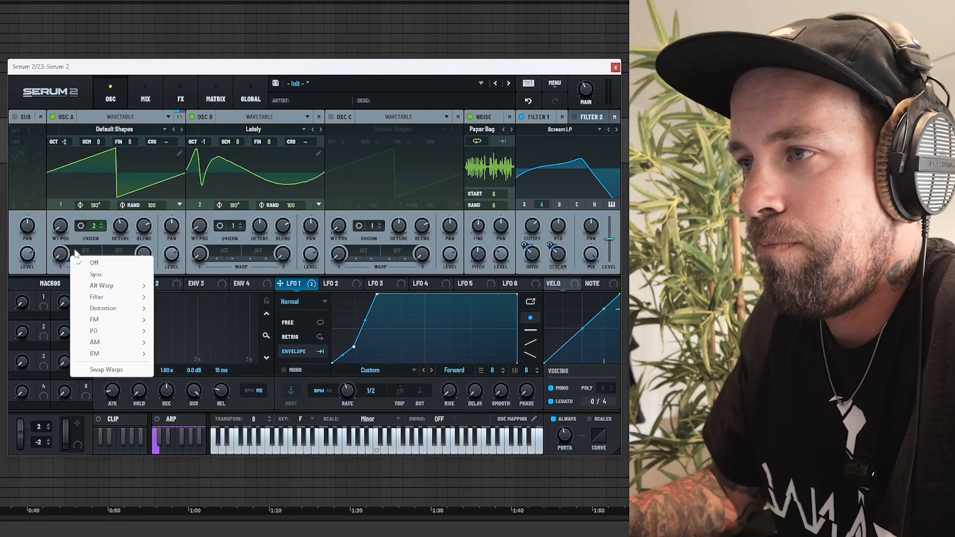
pyautogui.moveTo(106, 319)
pyautogui.click(173, 331)
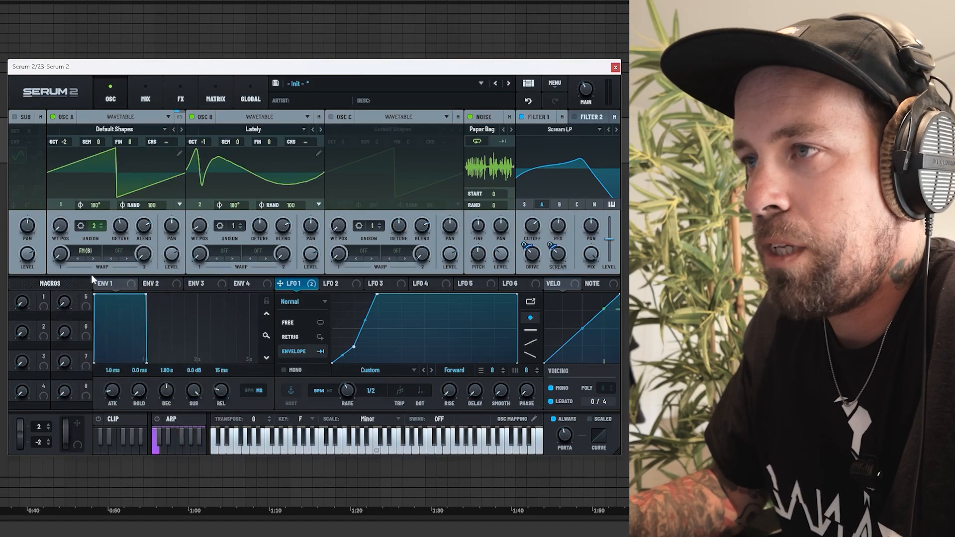
pyautogui.click(63, 257)
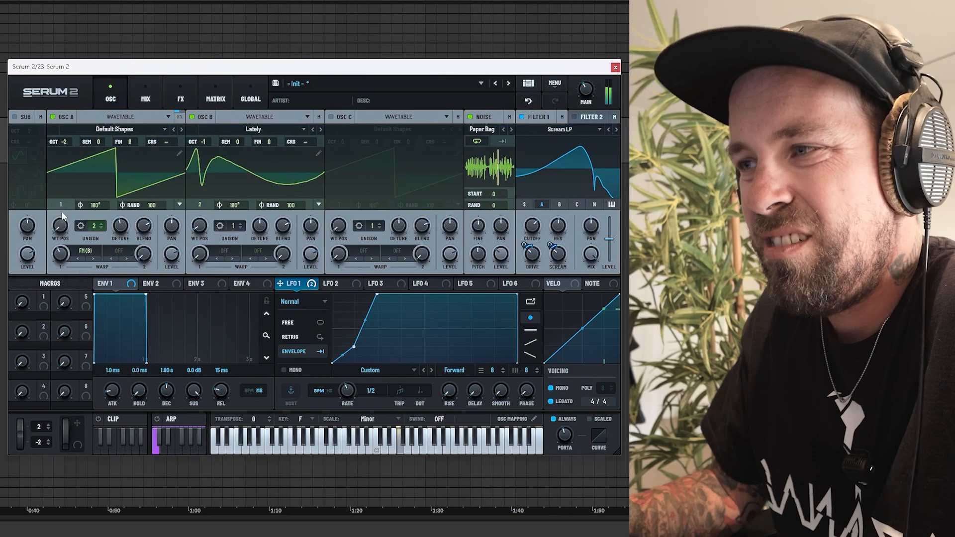
pyautogui.moveTo(63, 257); pyautogui.dragTo(64, 249)
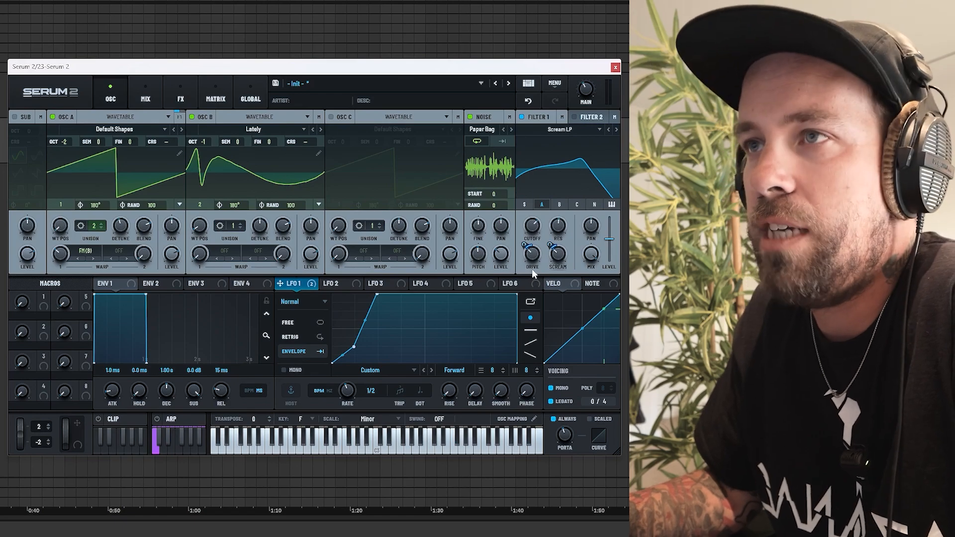
# Step: Adjust Filter 1's cutoff and raise its drive to about 45%
pyautogui.moveTo(529, 222); pyautogui.dragTo(528, 227)
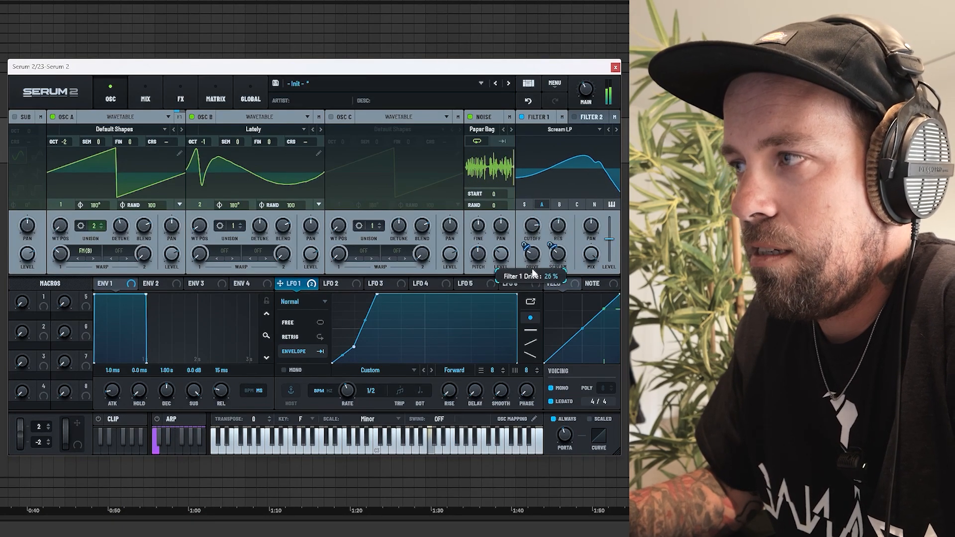
pyautogui.moveTo(532, 272); pyautogui.dragTo(536, 251)
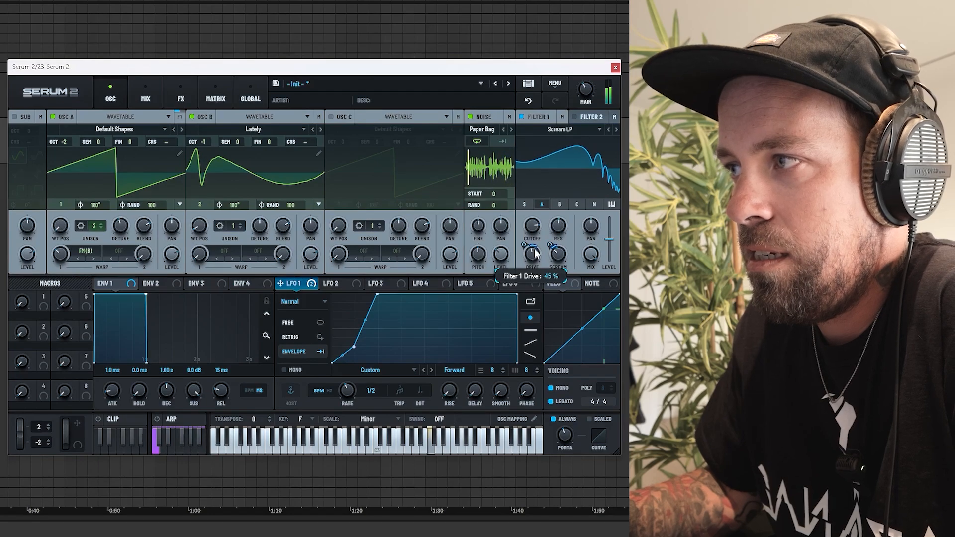